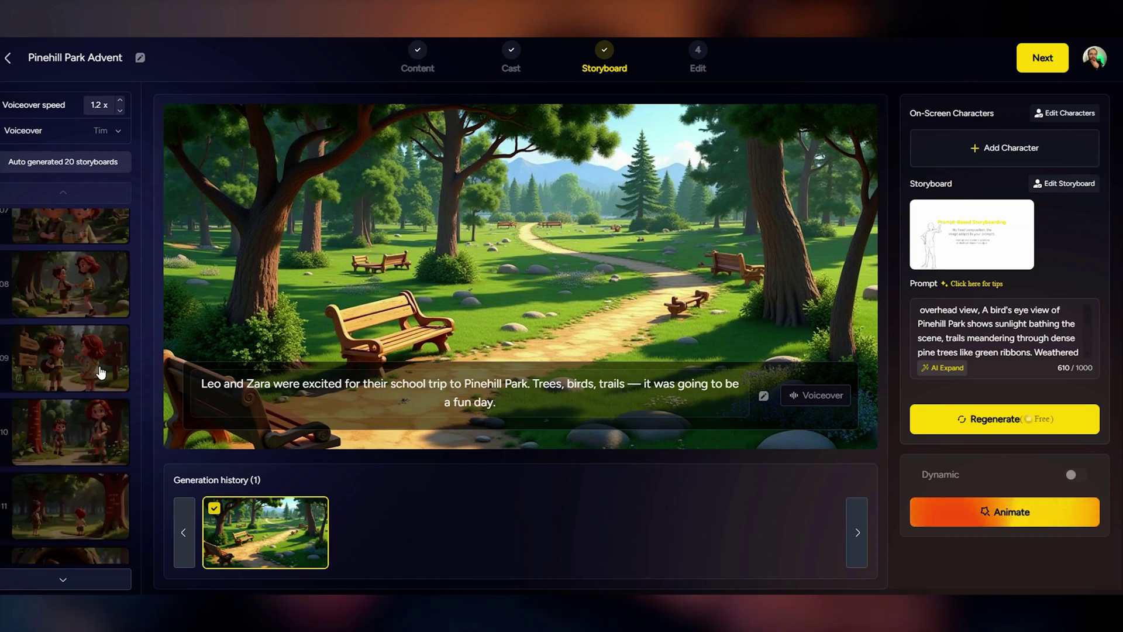
# Scroll up the storyboard list and view storyboards 02, 03 and 04 in turn
pyautogui.scroll(3, 100, 371)
pyautogui.click(70, 316)
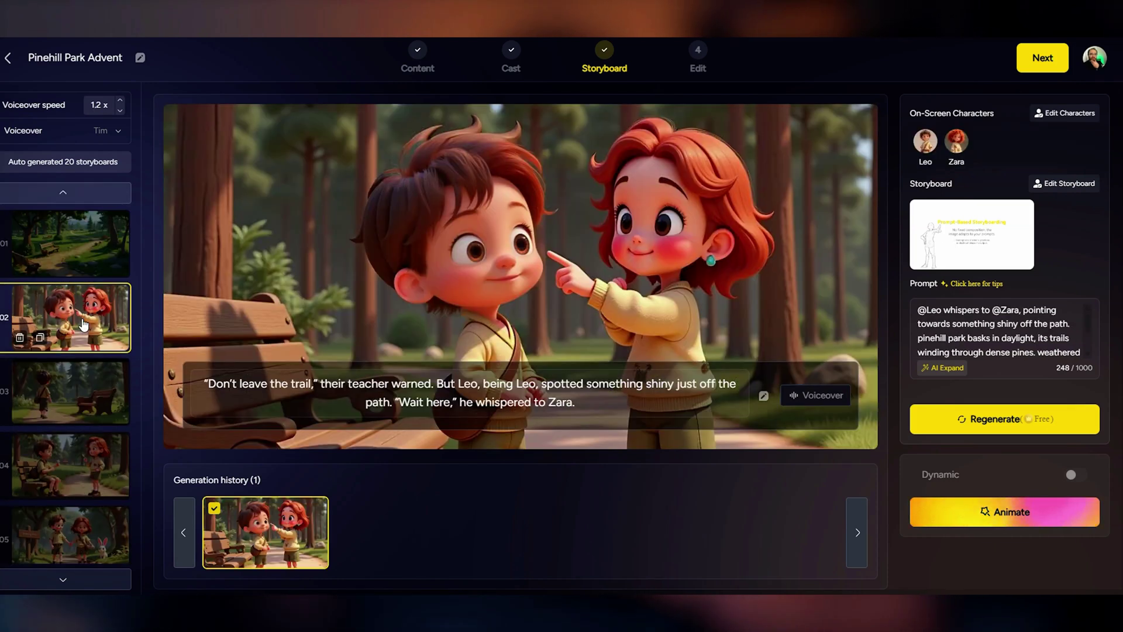
pyautogui.click(70, 390)
pyautogui.click(76, 448)
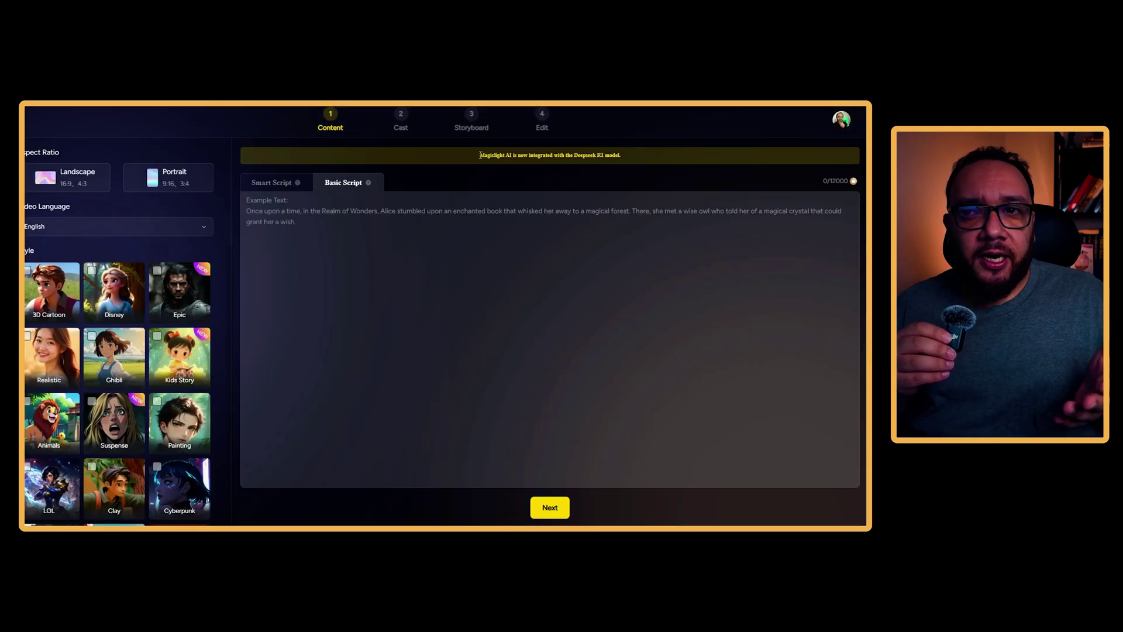
# Open the Teacher's character library and scroll through its contents
pyautogui.moveTo(480, 154); pyautogui.dragTo(661, 154)
pyautogui.click(641, 151)
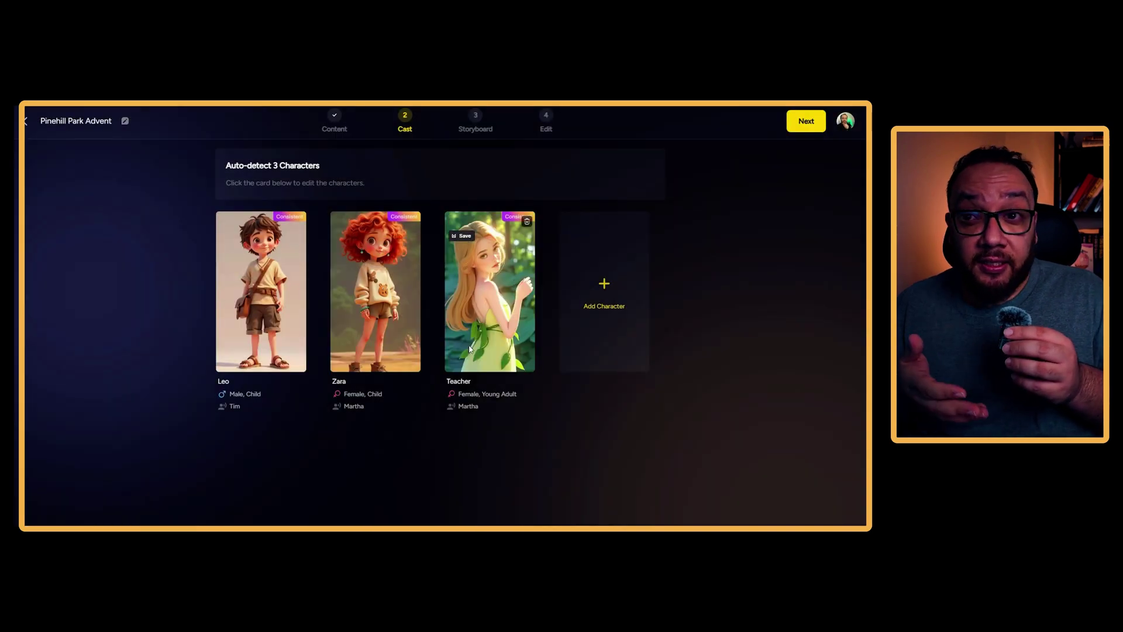
pyautogui.click(470, 349)
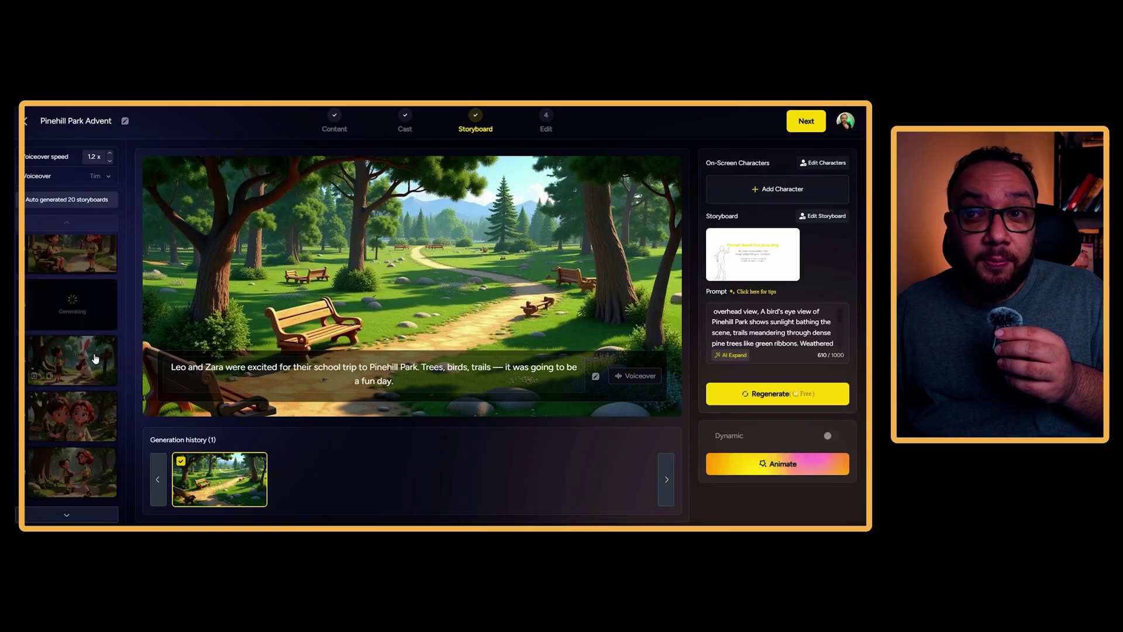
pyautogui.scroll(-2, 93, 353)
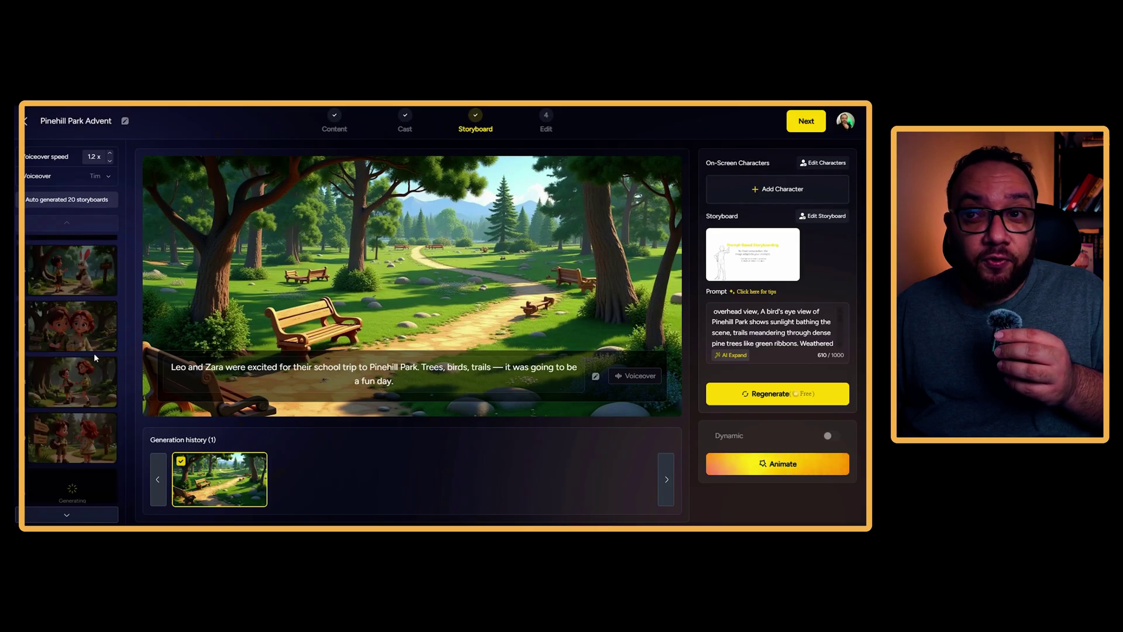
pyautogui.scroll(-2, 94, 353)
pyautogui.scroll(-6, 95, 358)
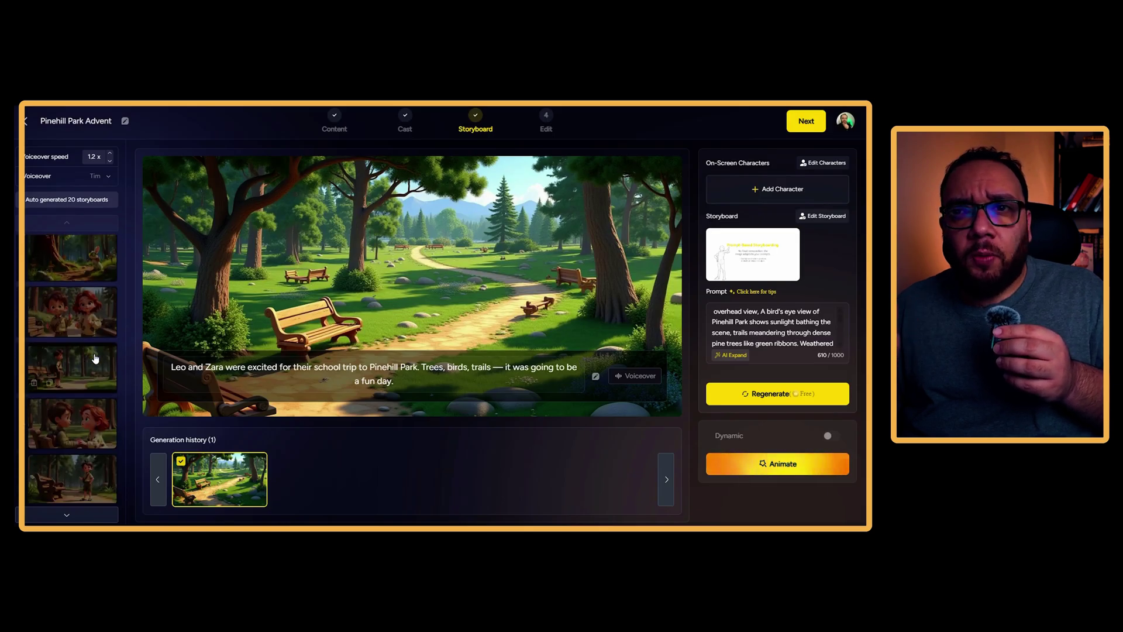
pyautogui.scroll(10, 95, 358)
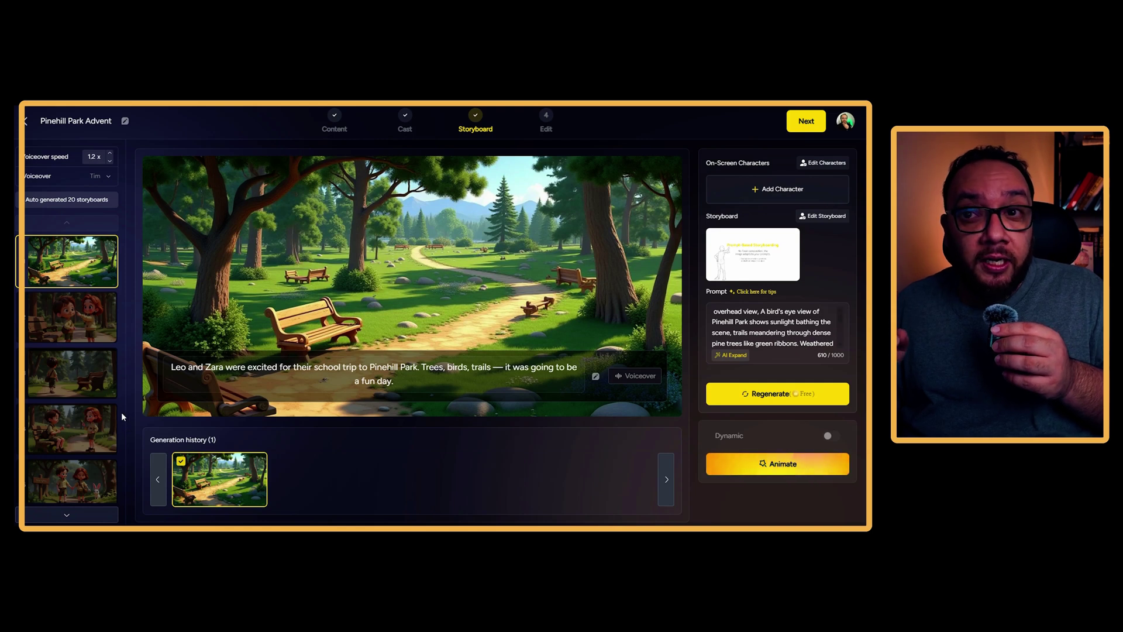
# Preview storyboard scenes 2 to 4, from Leo with Zara to Leo walking to the bench
pyautogui.click(82, 322)
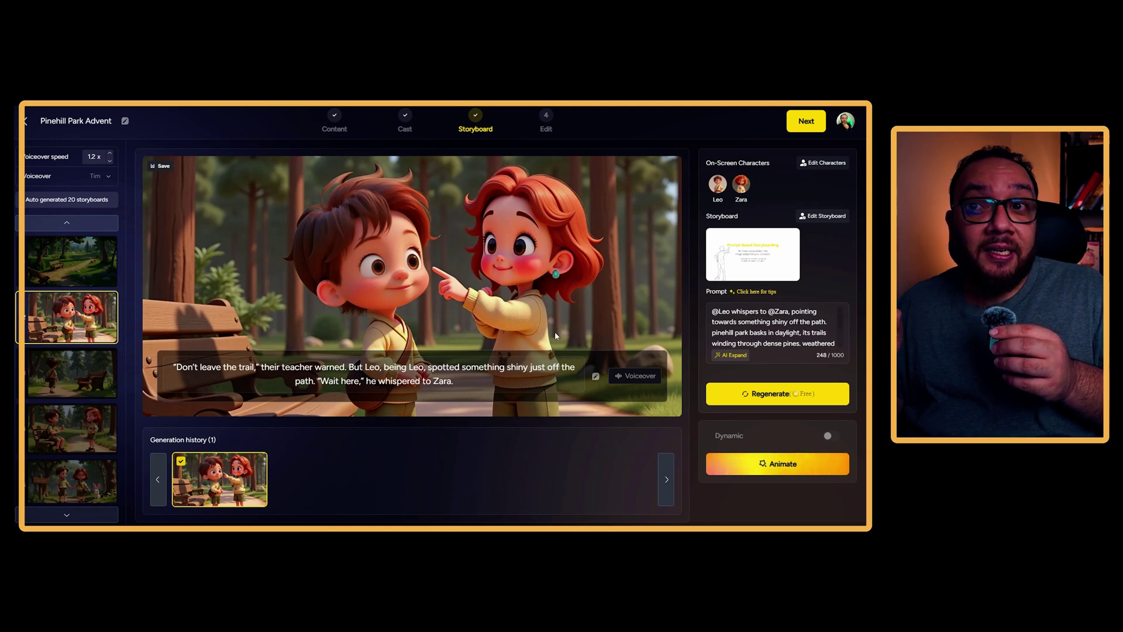
pyautogui.click(75, 387)
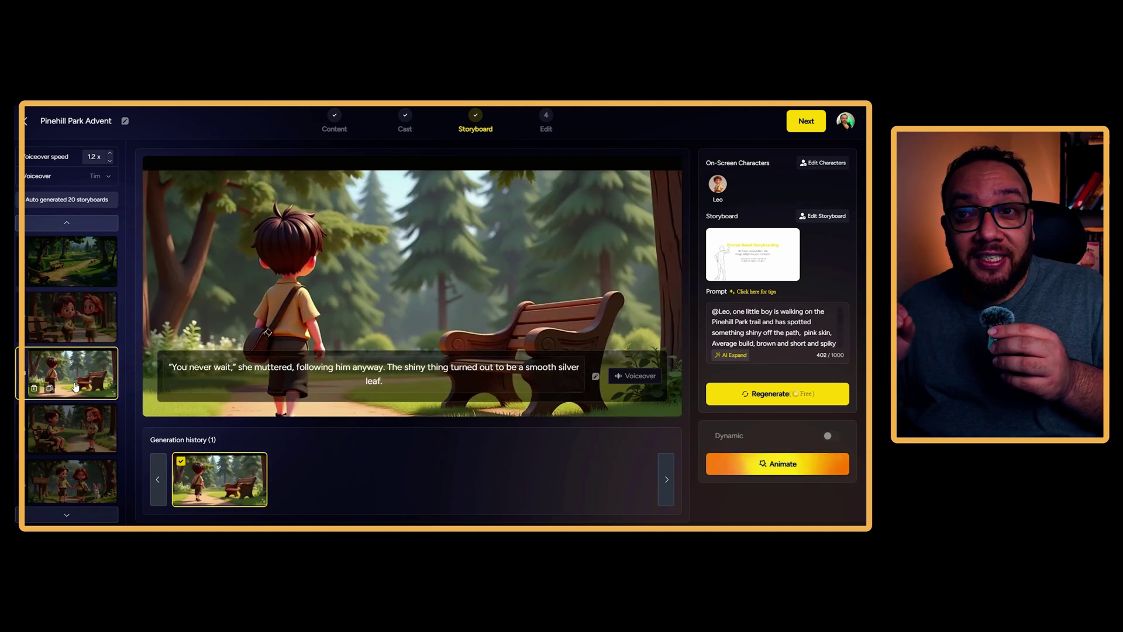
pyautogui.click(76, 418)
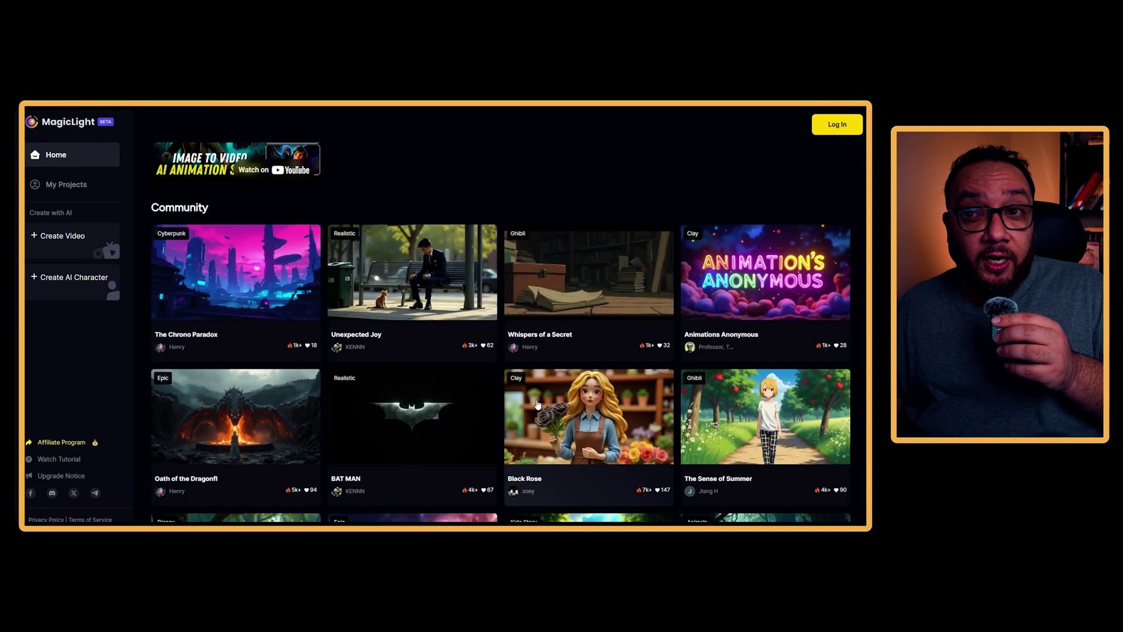
pyautogui.scroll(-2, 537, 404)
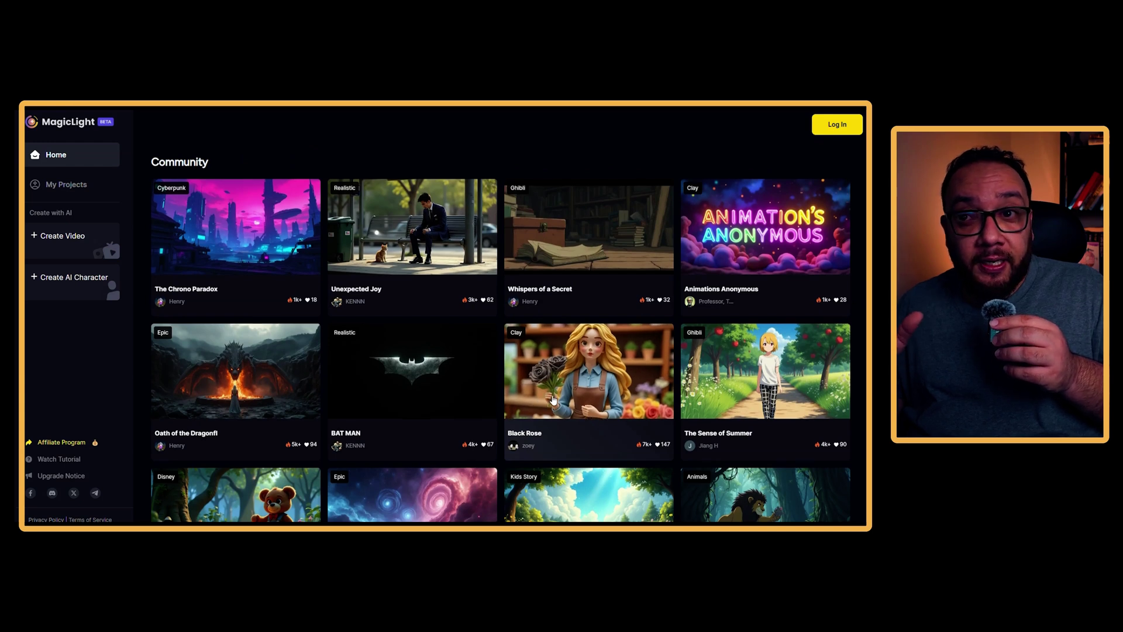
# Scroll down through the Community gallery of user-made videos
pyautogui.scroll(-2, 554, 400)
pyautogui.scroll(-7, 698, 305)
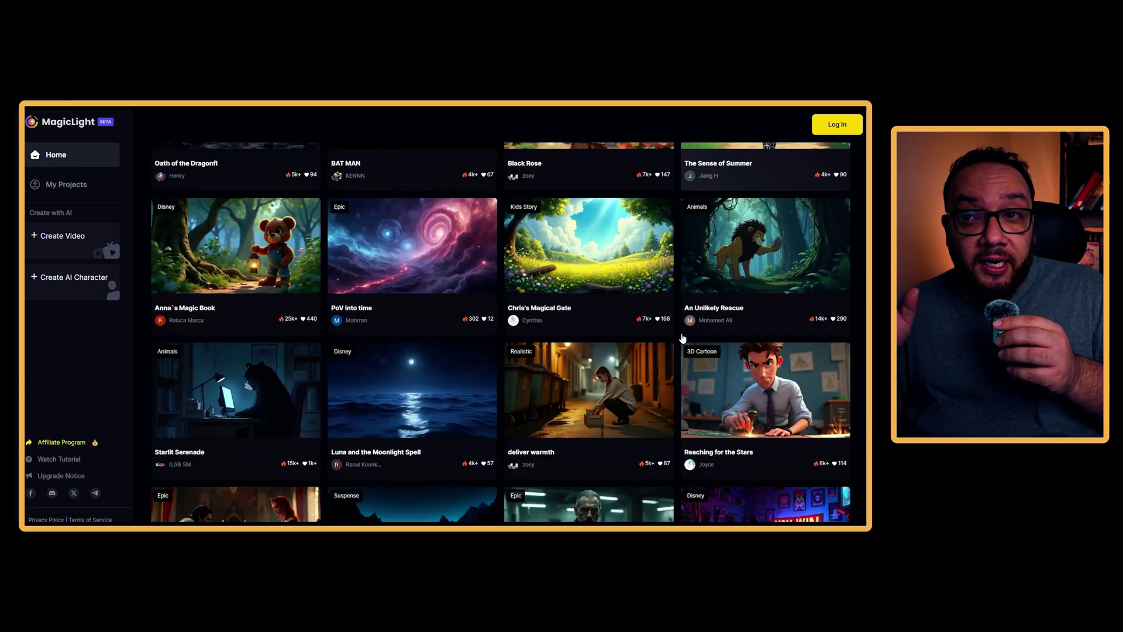
pyautogui.scroll(-4, 683, 338)
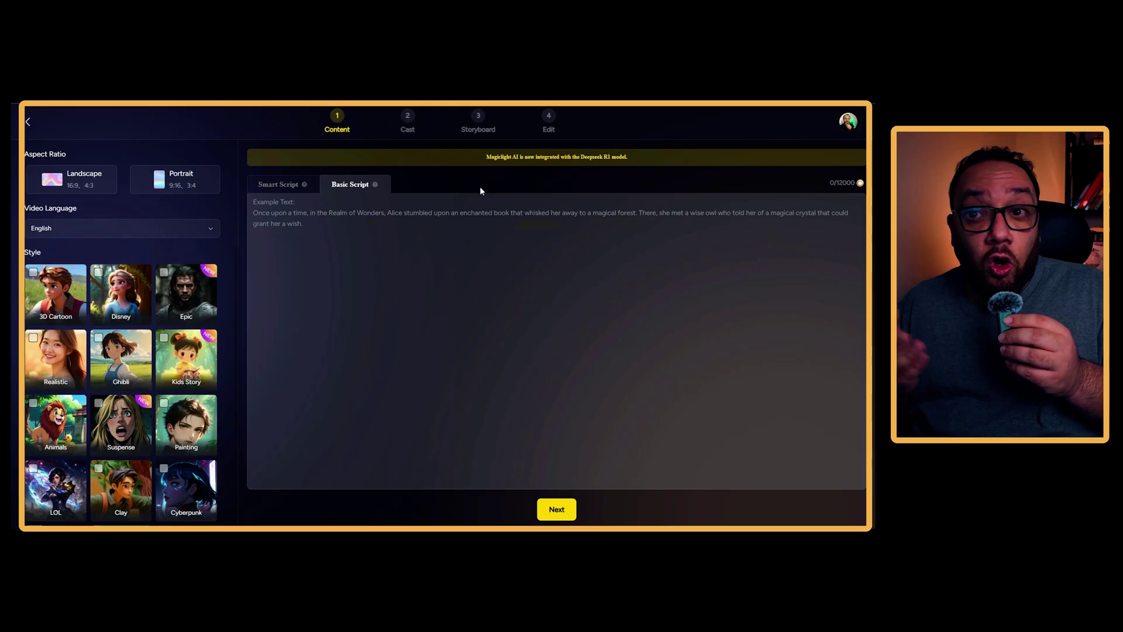
# Compare Smart Script and Basic Script, then submit the Disney-style 3min landscape story for storyboarding
pyautogui.click(278, 185)
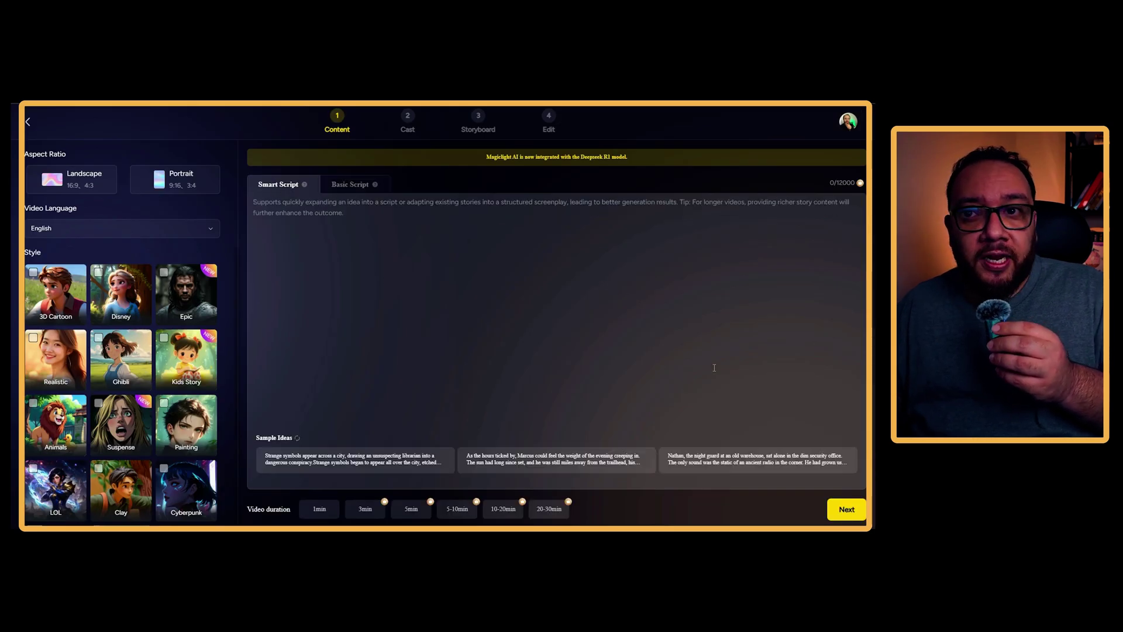
pyautogui.click(348, 186)
pyautogui.click(263, 184)
pyautogui.click(355, 192)
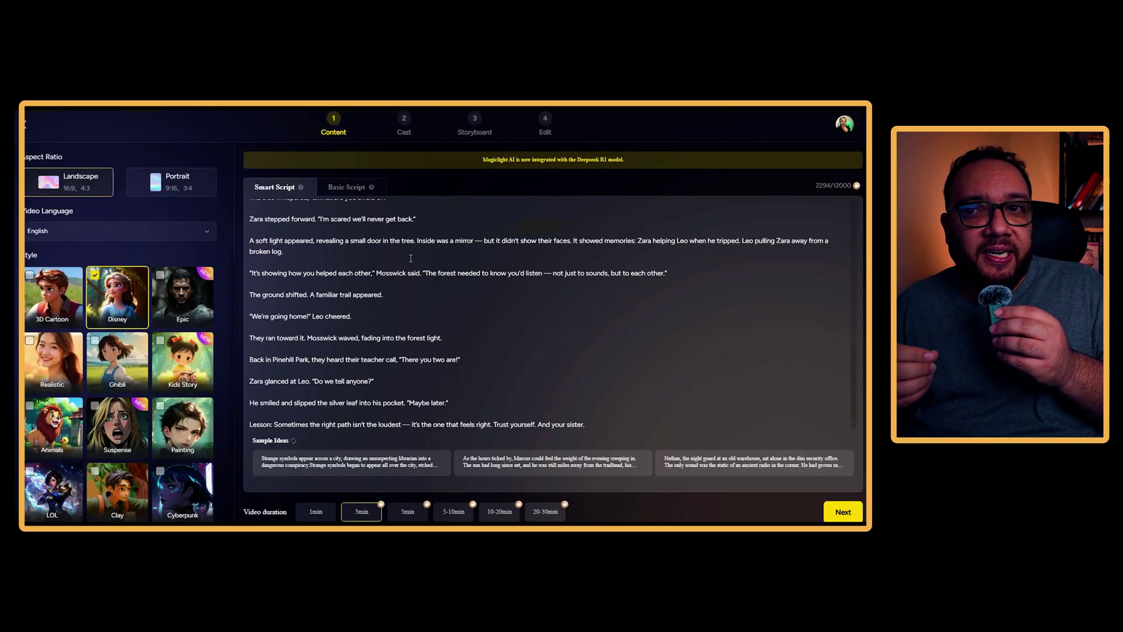
pyautogui.click(843, 512)
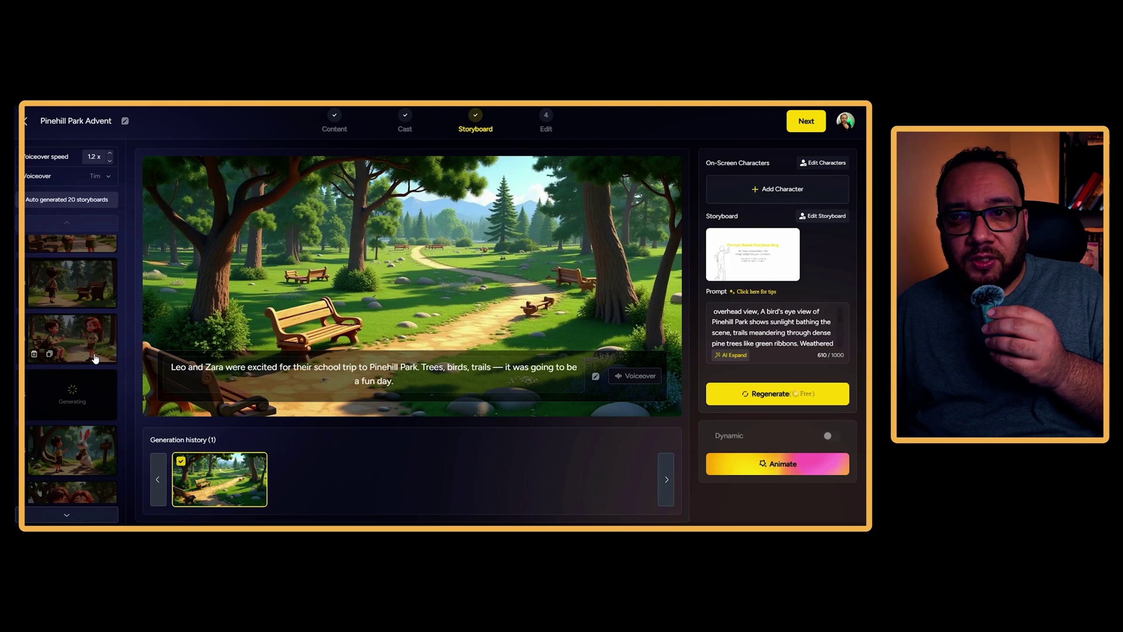
pyautogui.scroll(-3, 95, 358)
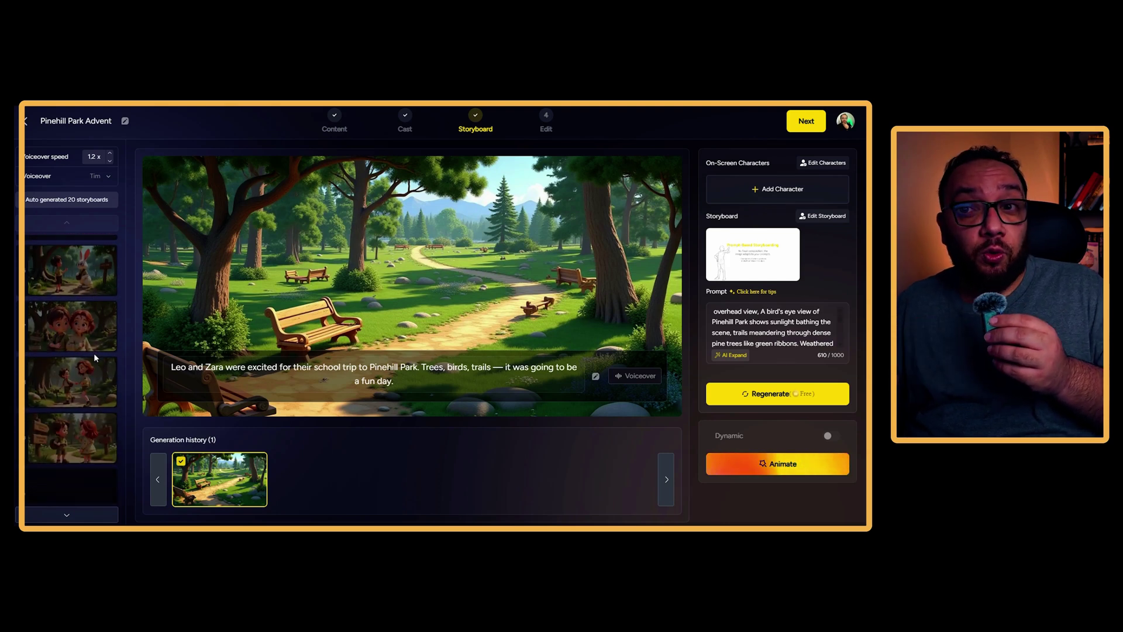
# Scroll the storyboard list and open storyboard 2, with Leo whispering to Zara by the bench
pyautogui.scroll(-3, 94, 358)
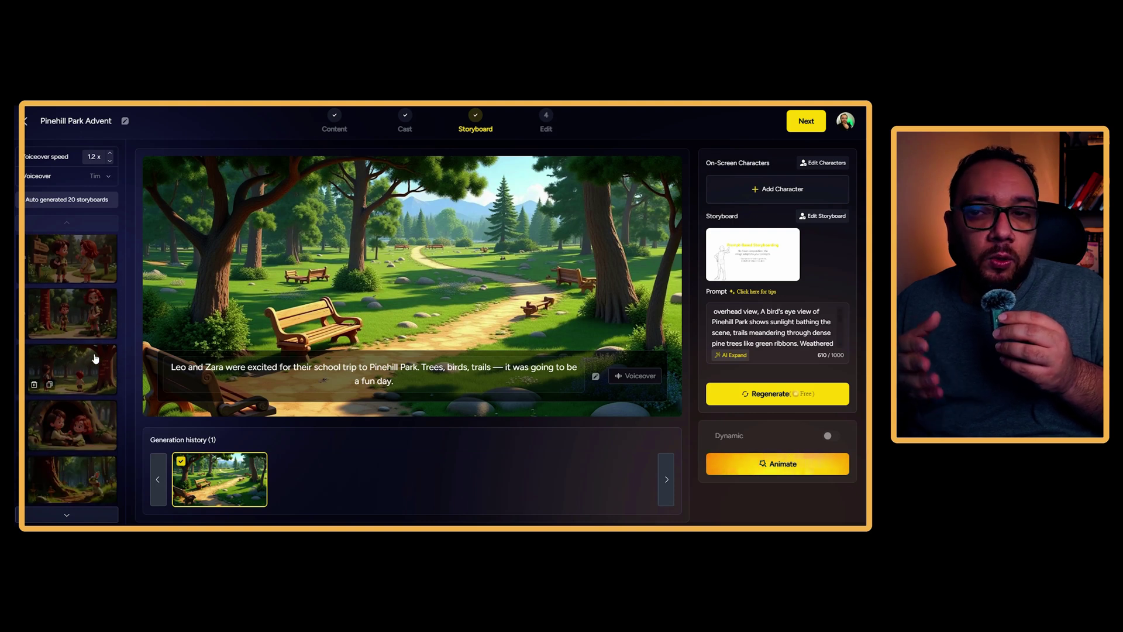
pyautogui.scroll(-4, 95, 358)
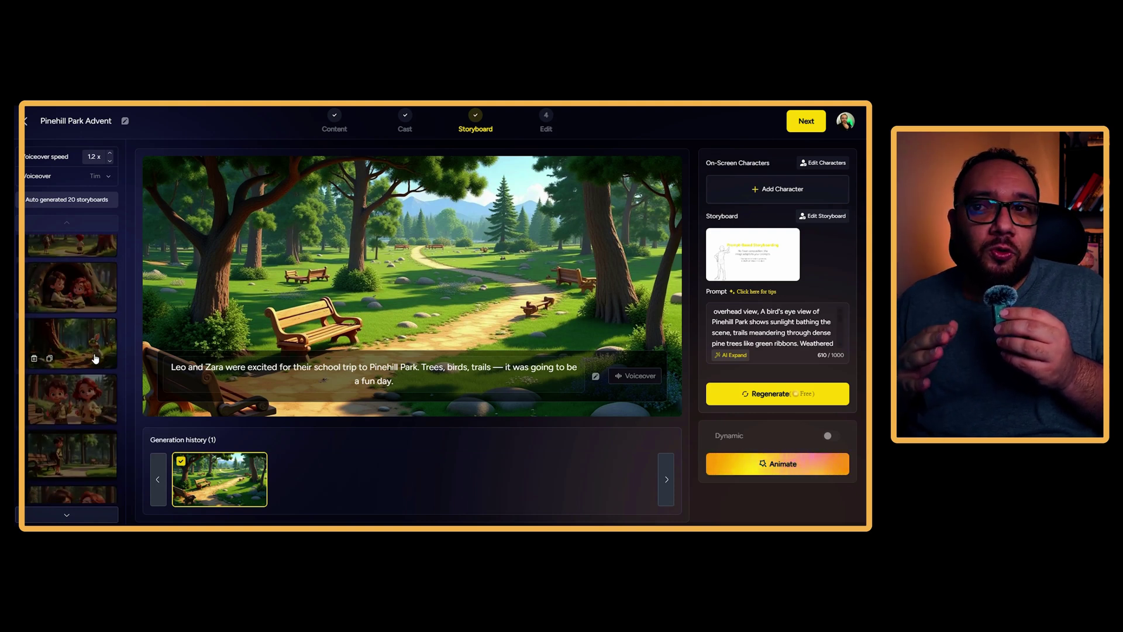
pyautogui.scroll(-5, 95, 358)
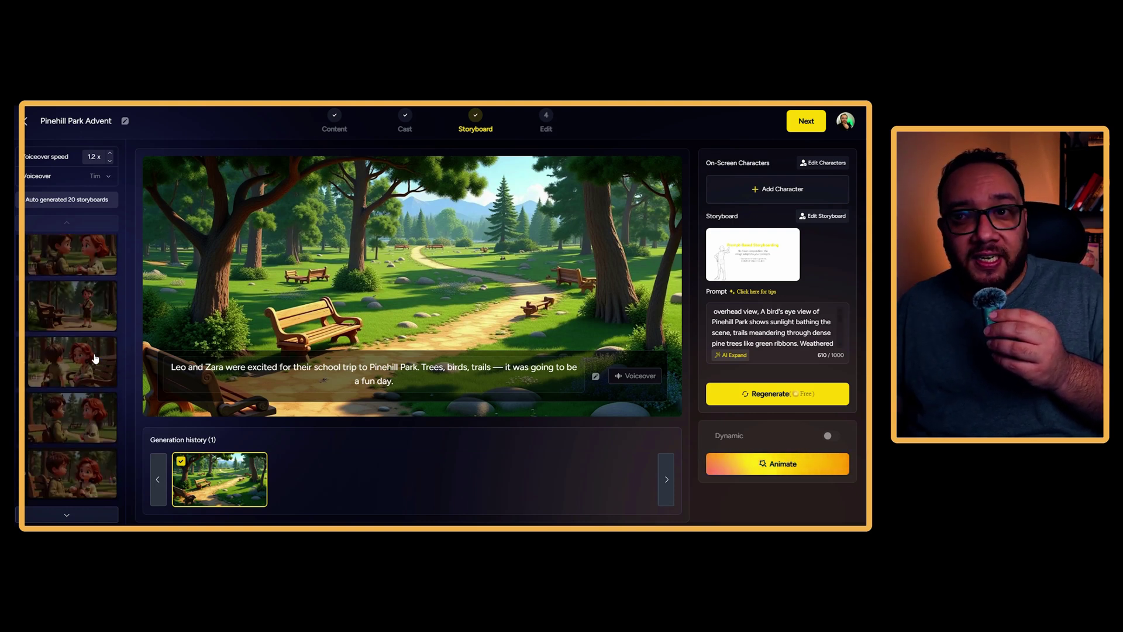
pyautogui.scroll(10, 96, 358)
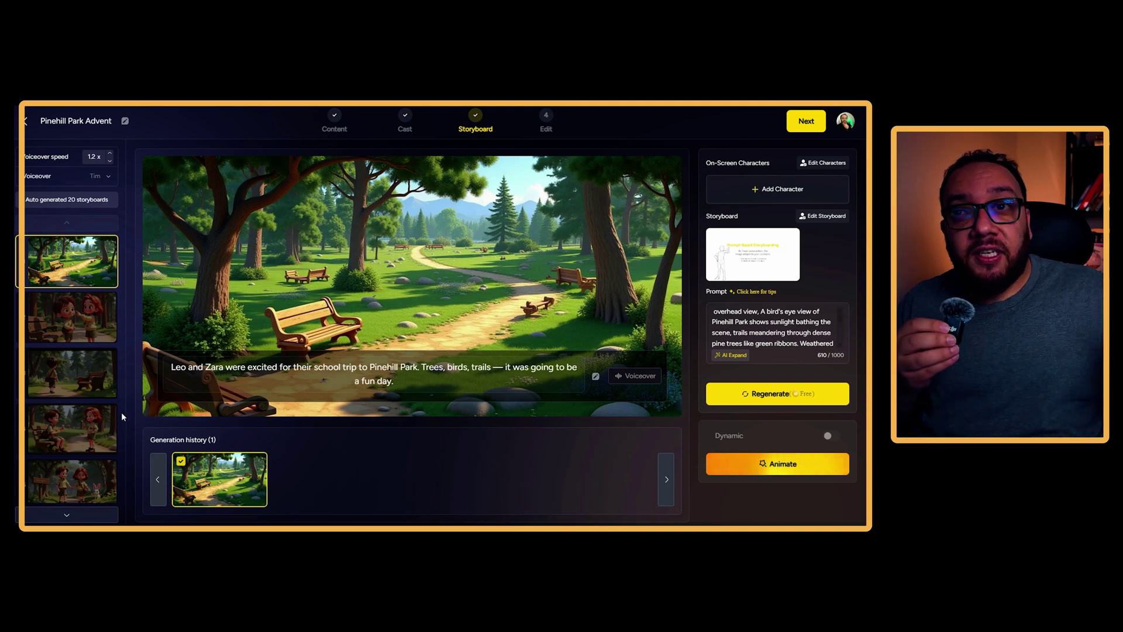
pyautogui.moveTo(250, 343)
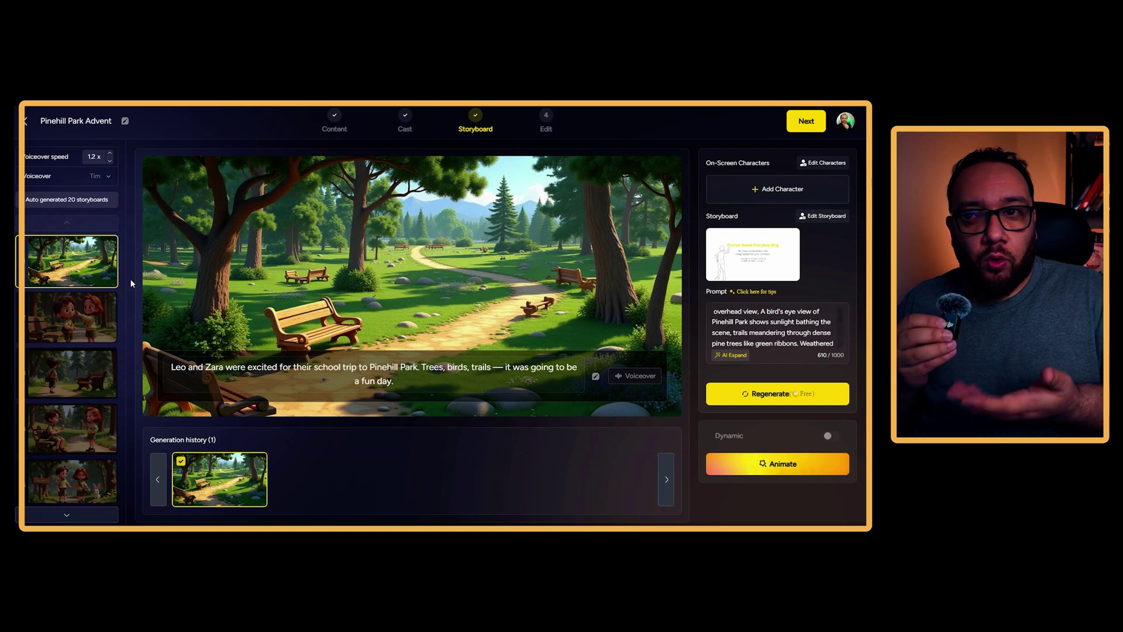
pyautogui.moveTo(85, 314)
pyautogui.click(82, 319)
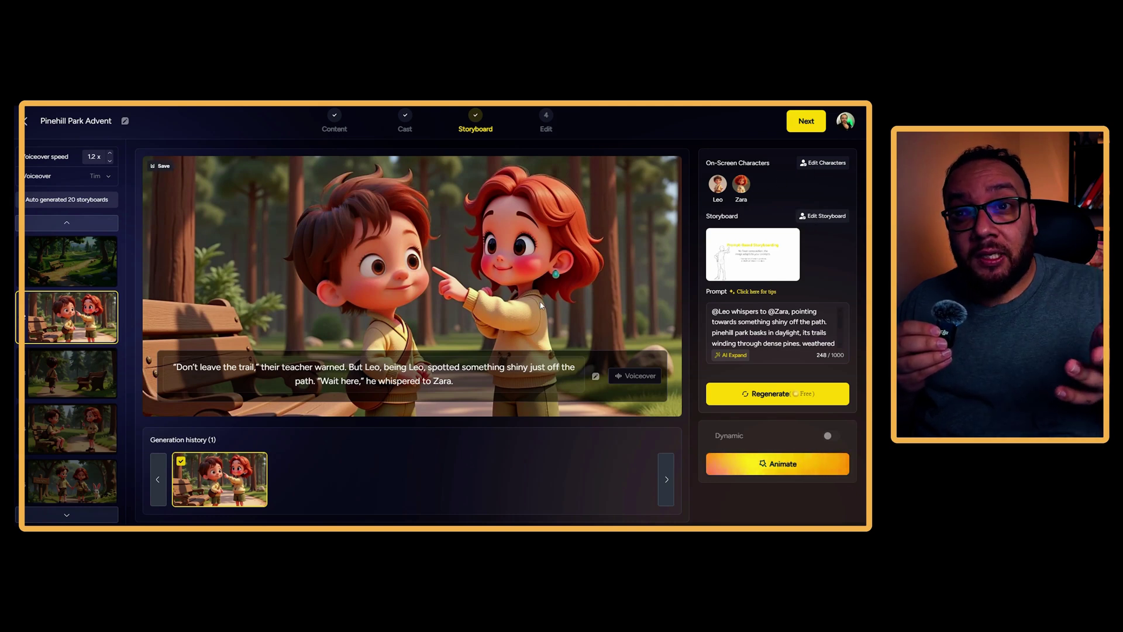
# View the third and fourth storyboard scenes
pyautogui.click(76, 387)
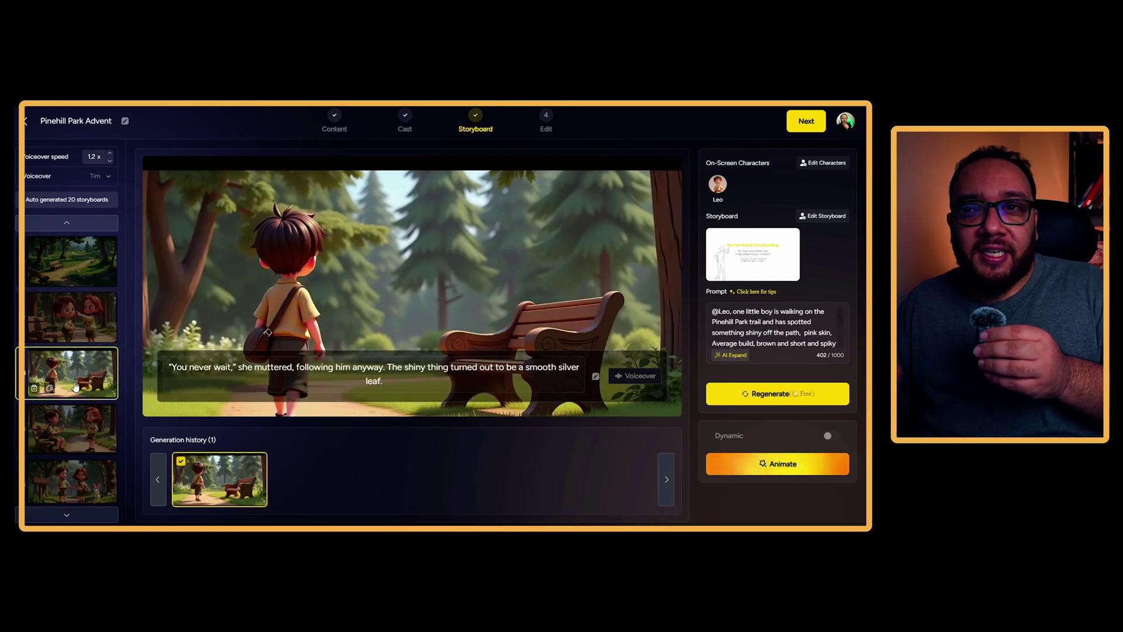
pyautogui.click(67, 416)
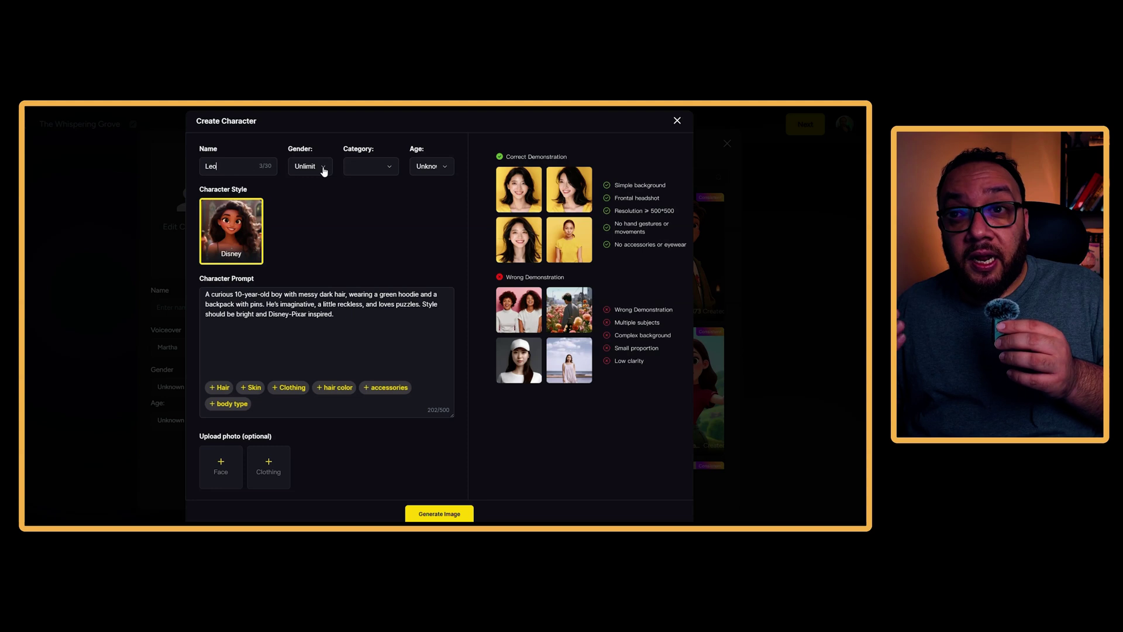
# Set Leo to Male, Human, Child and generate his Disney-style character image
pyautogui.click(324, 170)
pyautogui.click(319, 186)
pyautogui.click(370, 172)
pyautogui.click(432, 171)
pyautogui.click(425, 194)
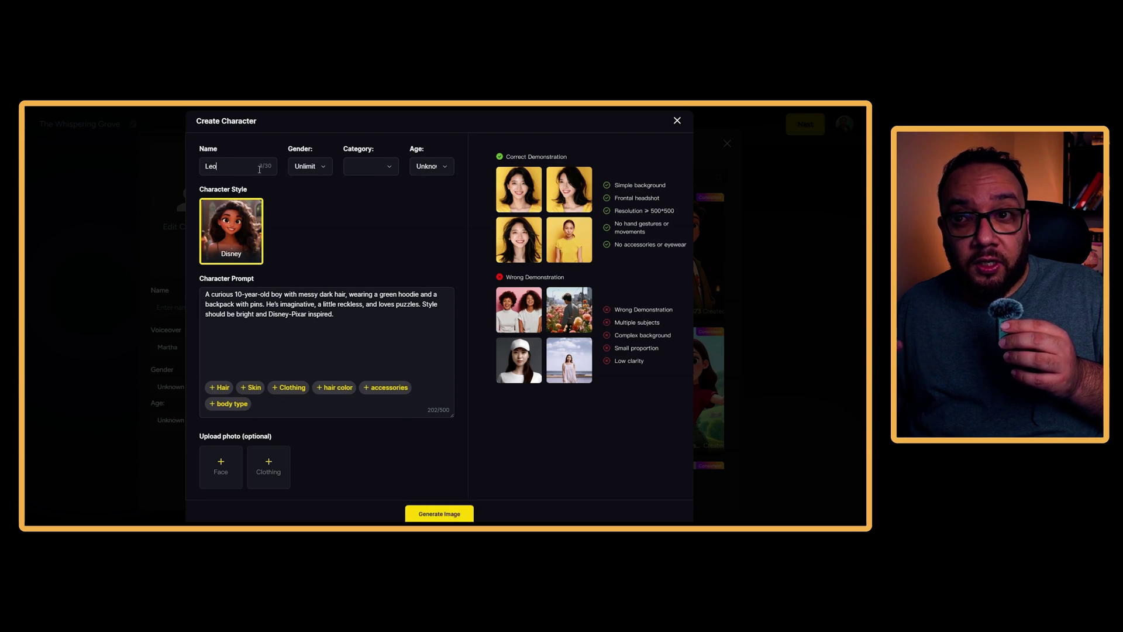
pyautogui.click(322, 167)
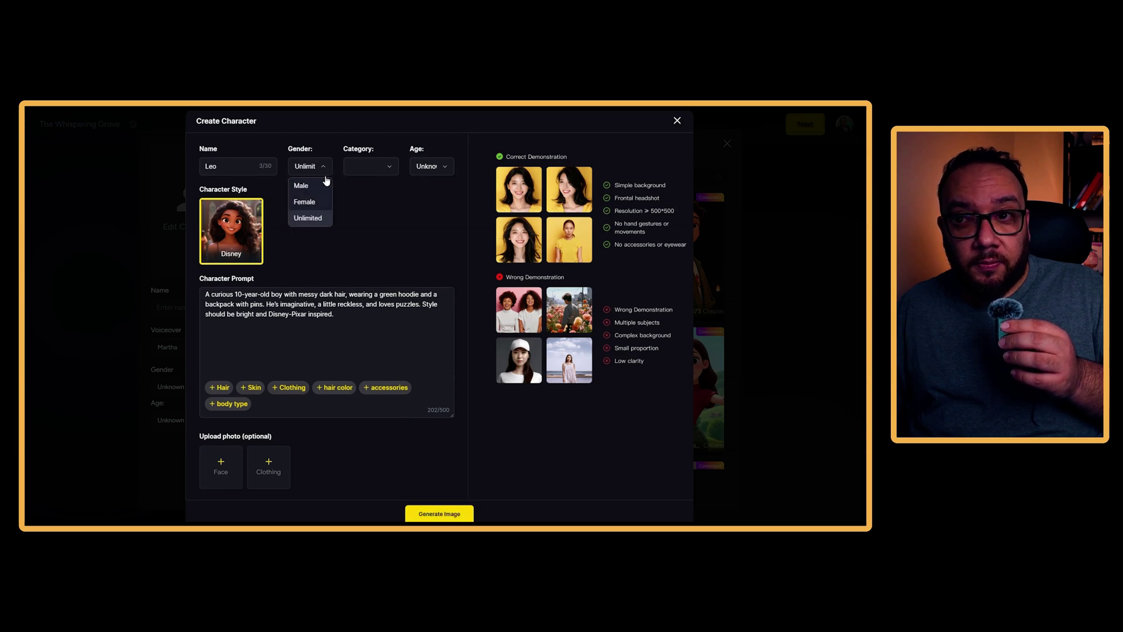
pyautogui.click(308, 183)
pyautogui.click(370, 185)
pyautogui.click(431, 167)
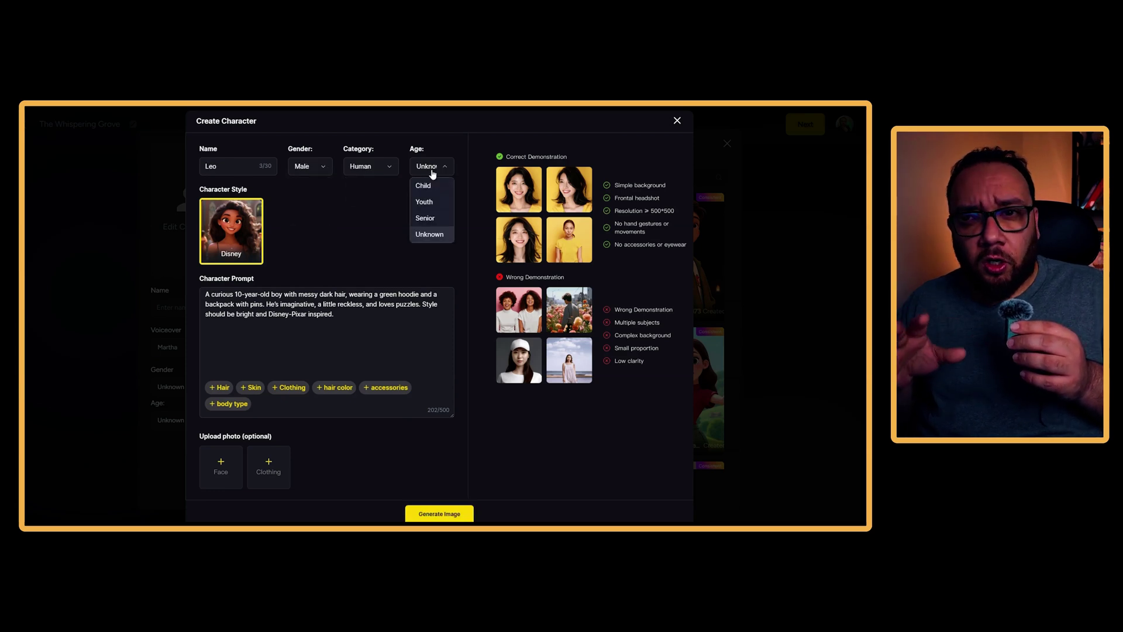
pyautogui.click(425, 186)
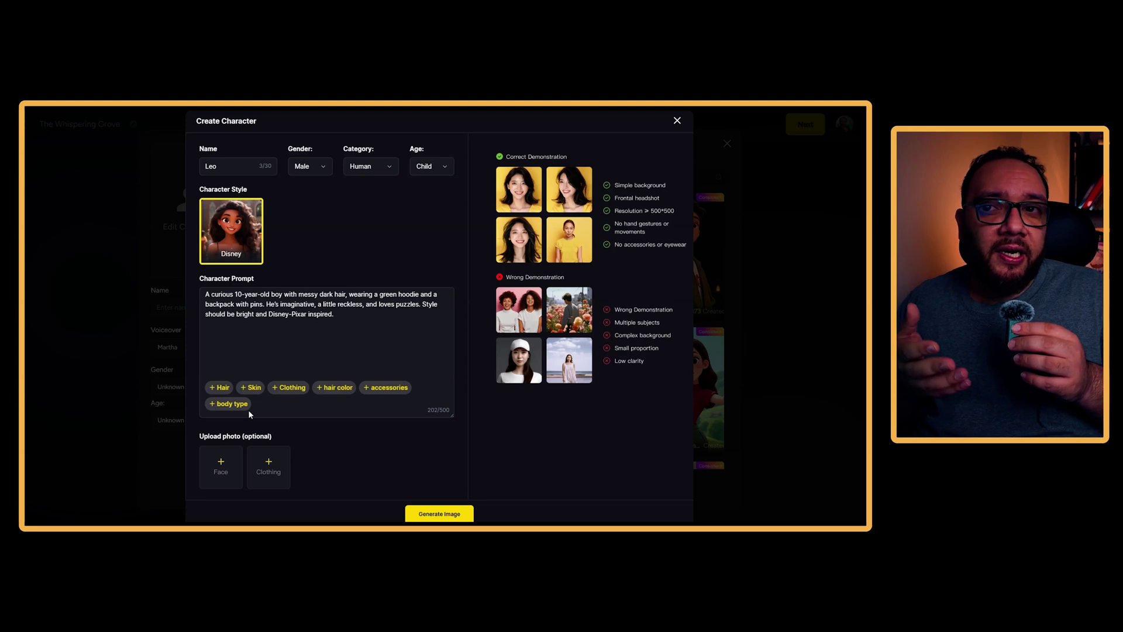
pyautogui.click(426, 516)
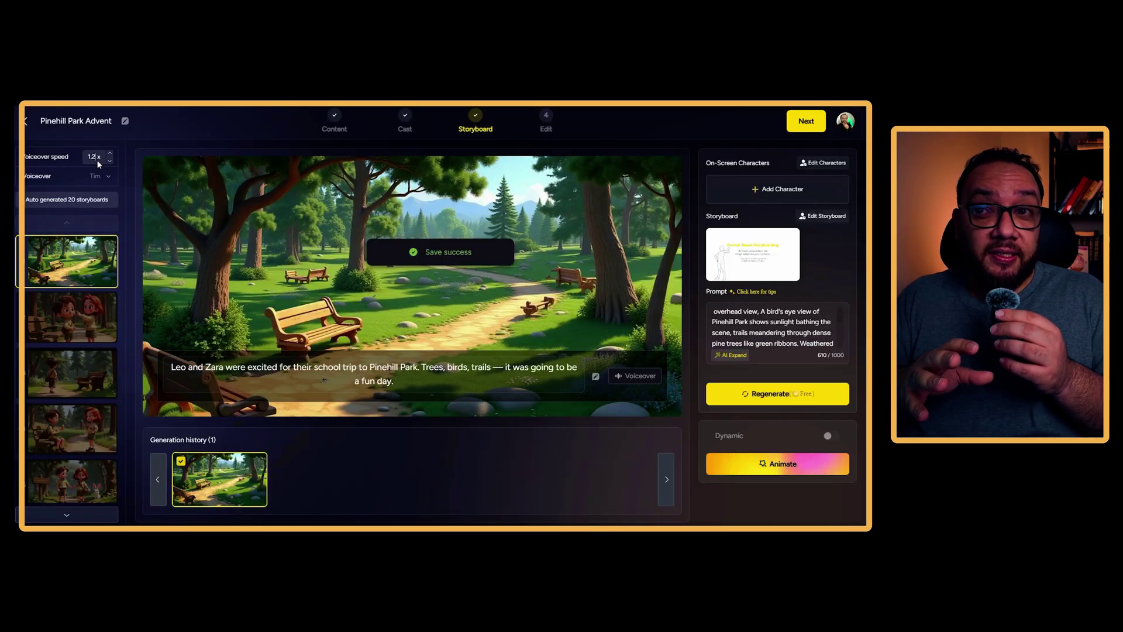
# Adjust the voiceover speed and audition the Tim narrator voice
pyautogui.click(110, 161)
pyautogui.click(110, 162)
pyautogui.click(110, 162)
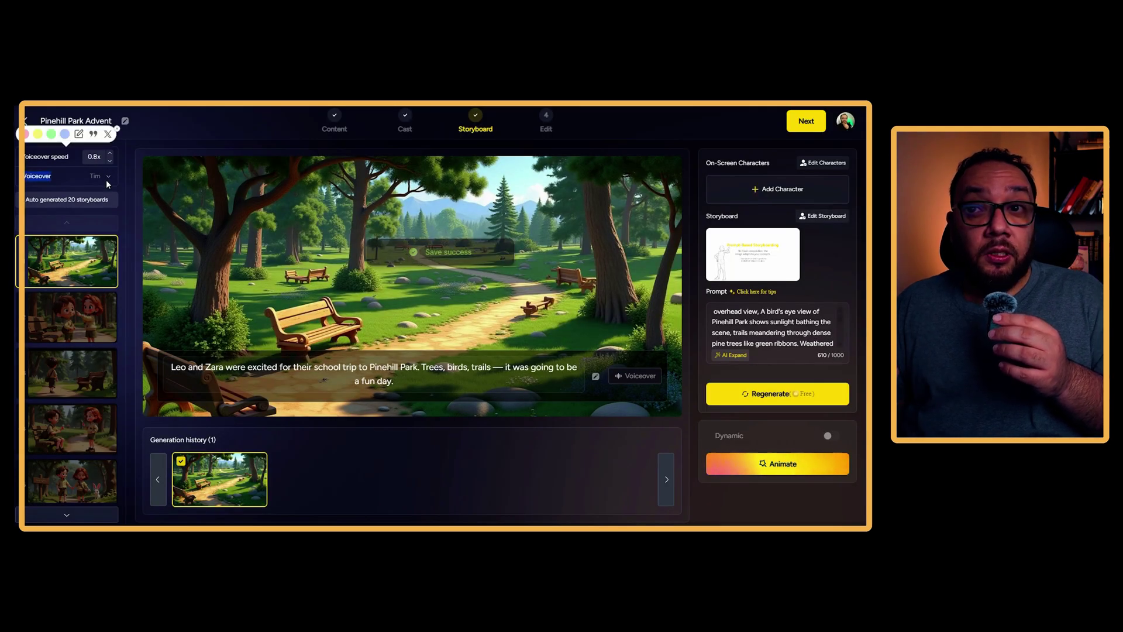
pyautogui.click(103, 177)
pyautogui.moveTo(99, 248)
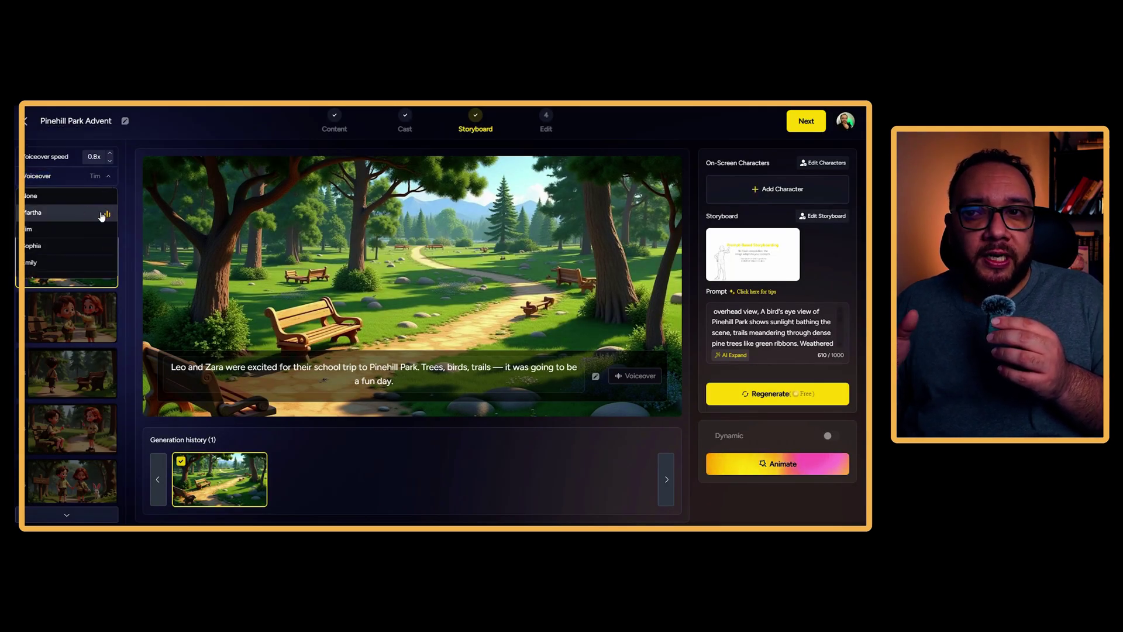
pyautogui.click(99, 230)
pyautogui.scroll(-1, 104, 232)
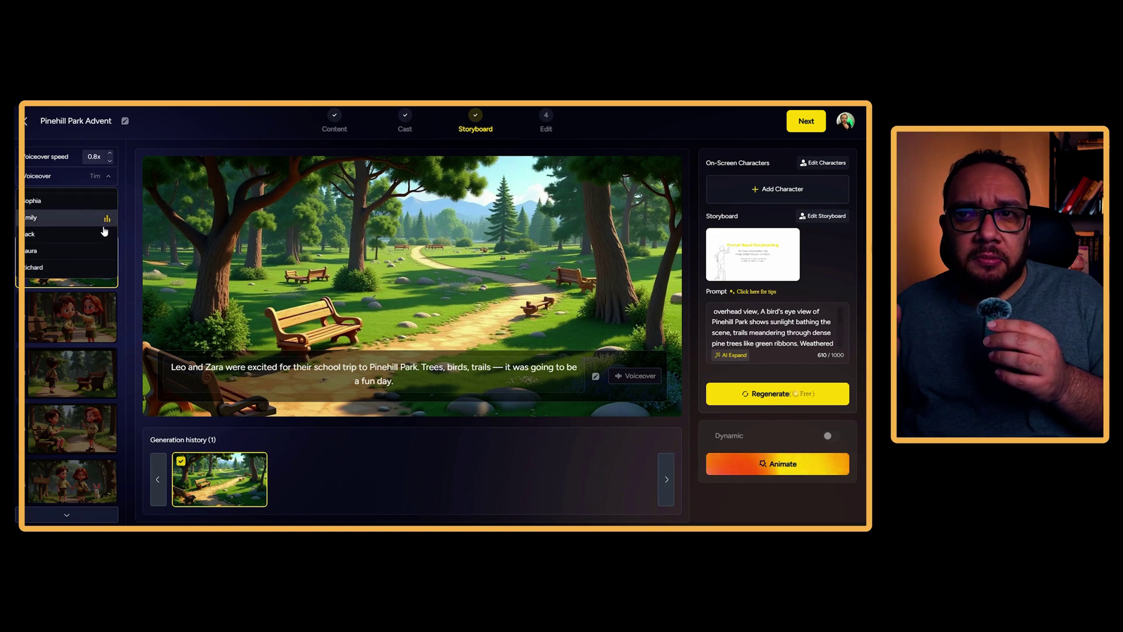
pyautogui.click(109, 152)
# Audition the Oliver, Emma, Isabella and Ava(girl) narrator voices
pyautogui.click(105, 176)
pyautogui.scroll(-3, 105, 226)
pyautogui.scroll(-3, 104, 227)
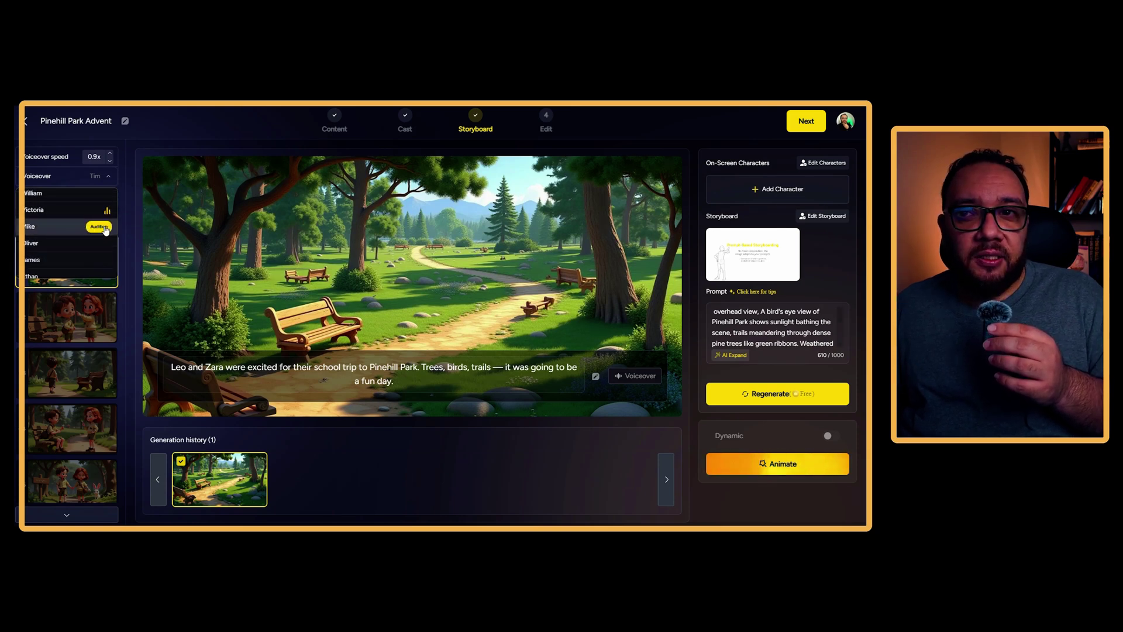
pyautogui.click(100, 242)
pyautogui.scroll(-3, 102, 258)
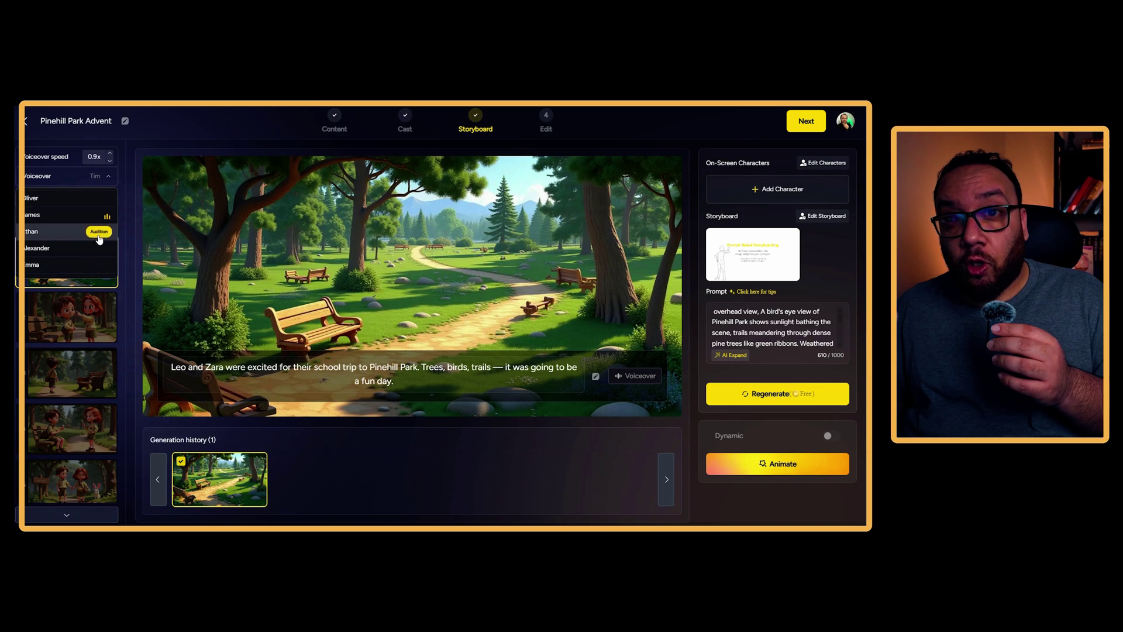
pyautogui.click(99, 246)
pyautogui.scroll(-1, 99, 247)
pyautogui.scroll(-1, 99, 246)
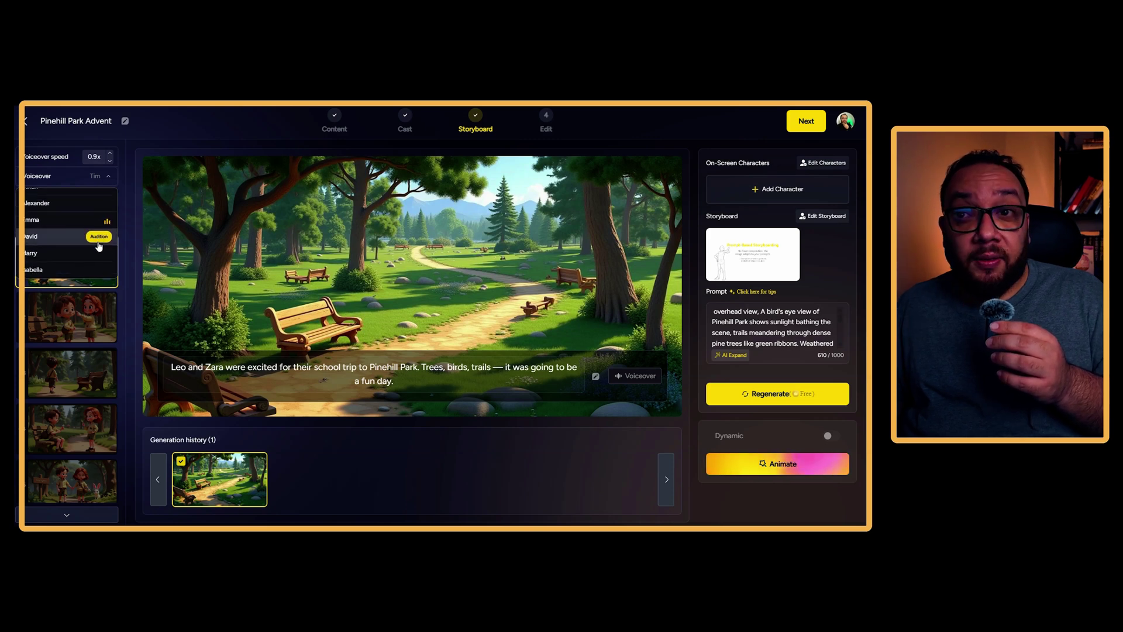
pyautogui.click(97, 270)
pyautogui.scroll(-3, 100, 257)
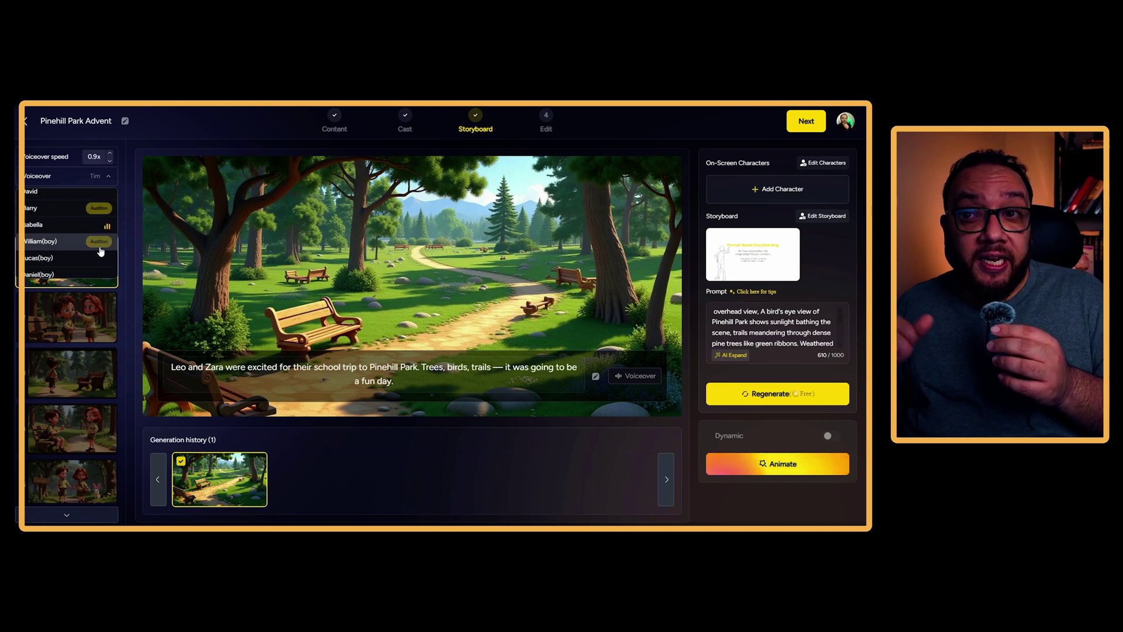
pyautogui.scroll(-3, 101, 248)
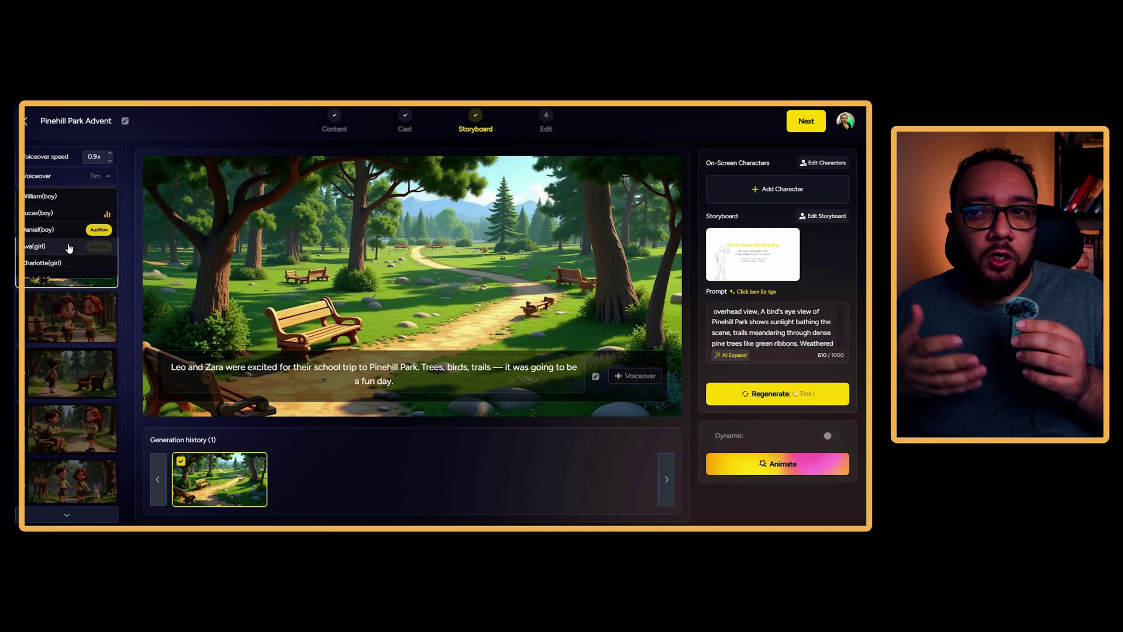
pyautogui.click(103, 247)
pyautogui.scroll(-1, 99, 251)
pyautogui.moveTo(85, 259)
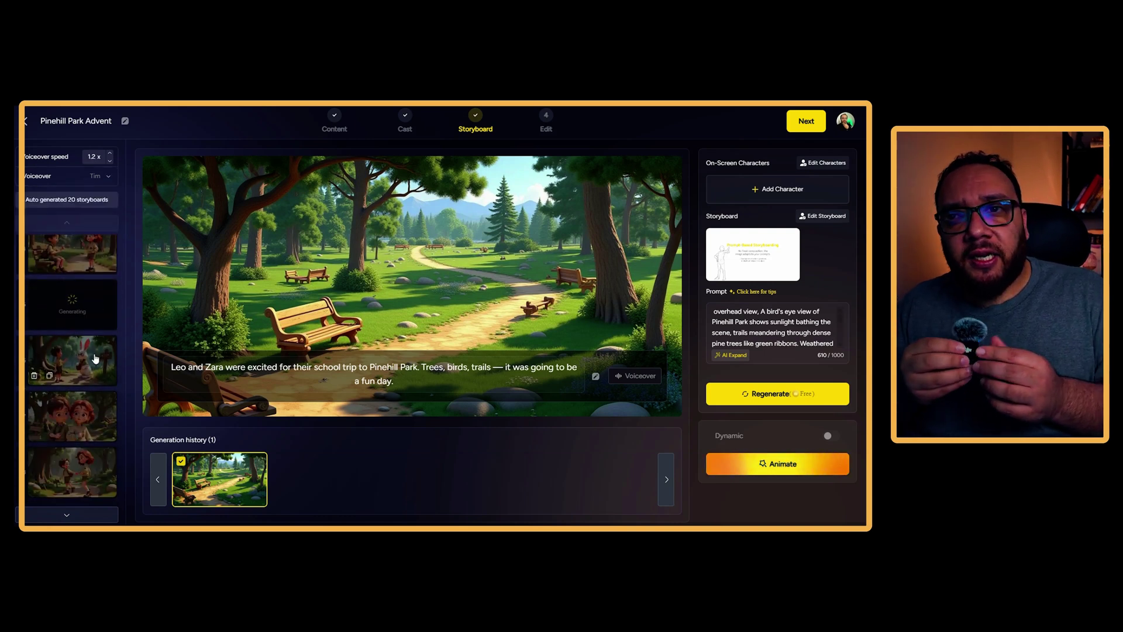
# Preview scenes 2 to 4: Leo whispering to Zara, Leo walking the trail, and the next shot
pyautogui.scroll(-3, 94, 357)
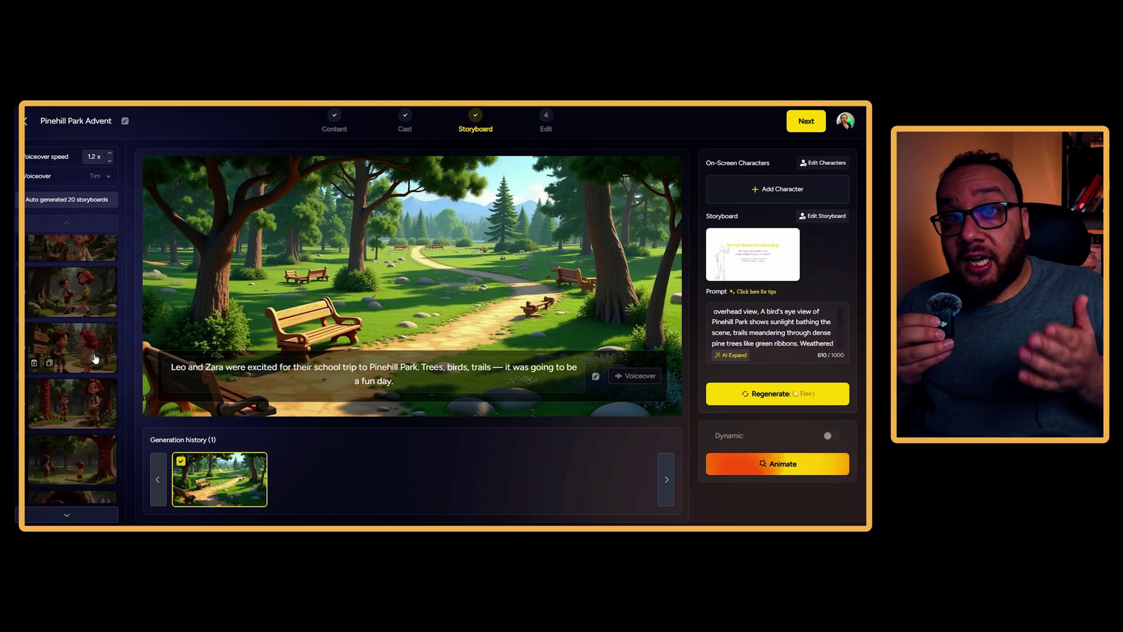
pyautogui.scroll(-4, 96, 358)
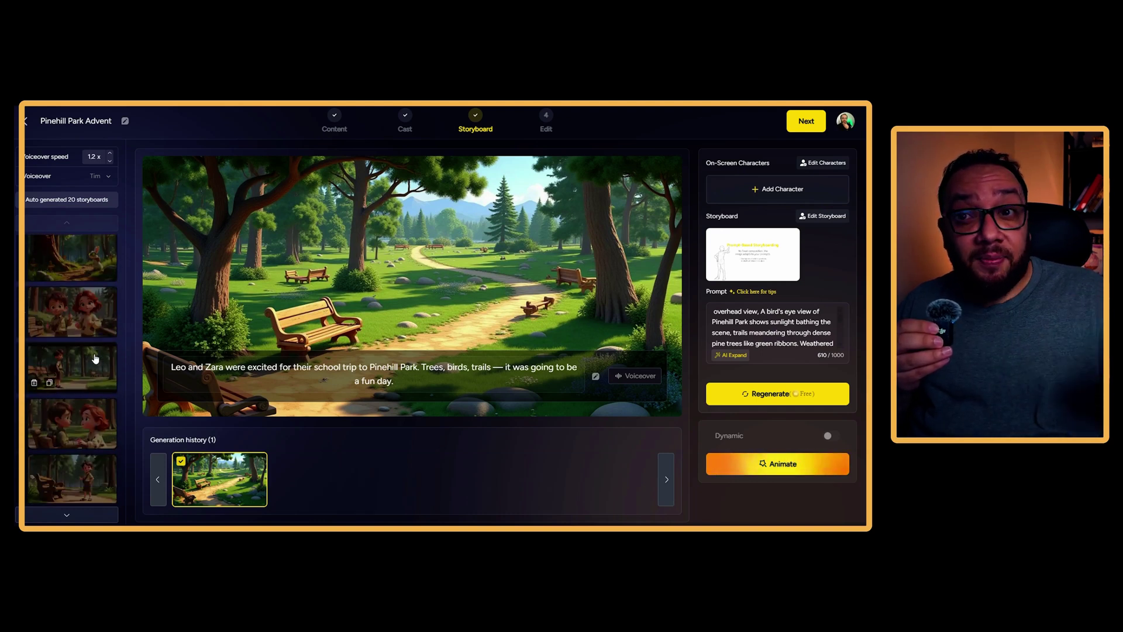
pyautogui.scroll(-1, 96, 358)
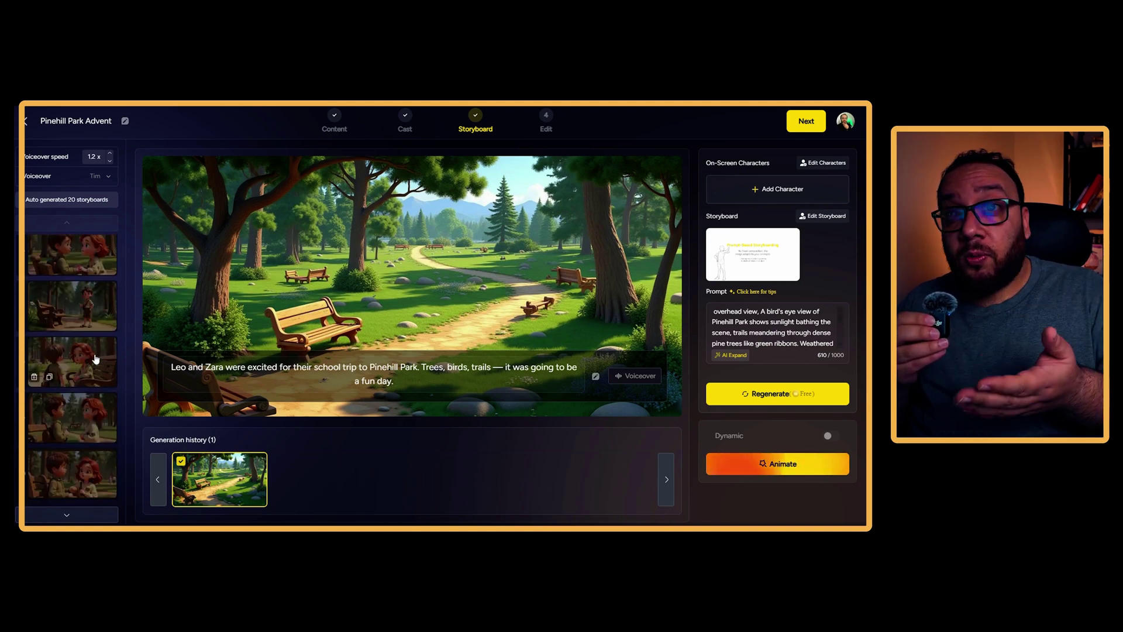
pyautogui.scroll(8, 95, 358)
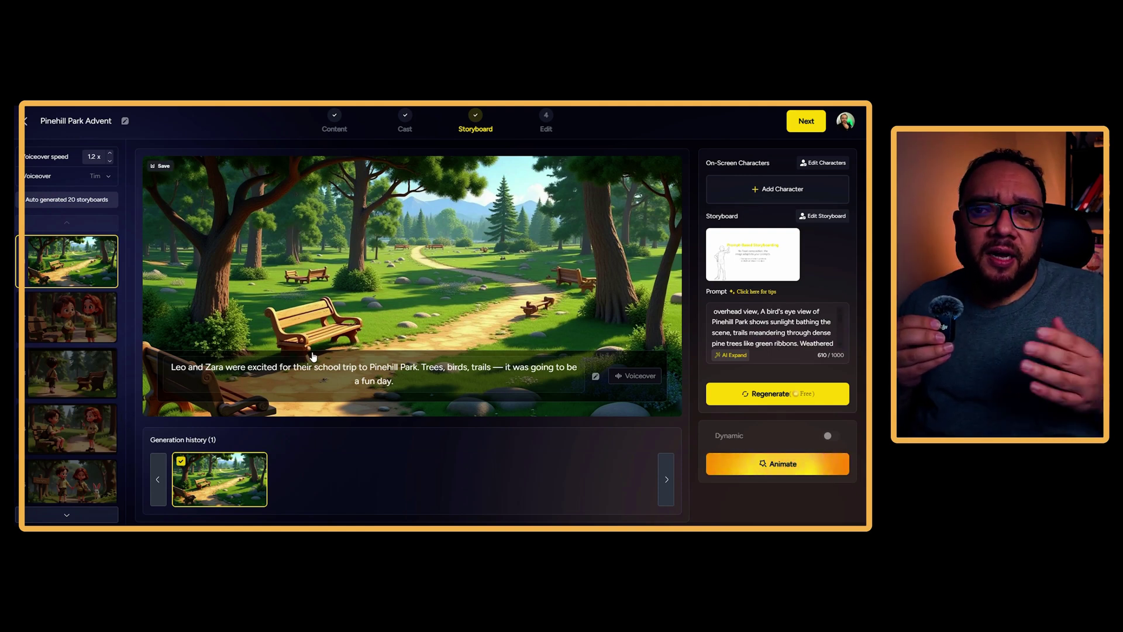
pyautogui.click(81, 317)
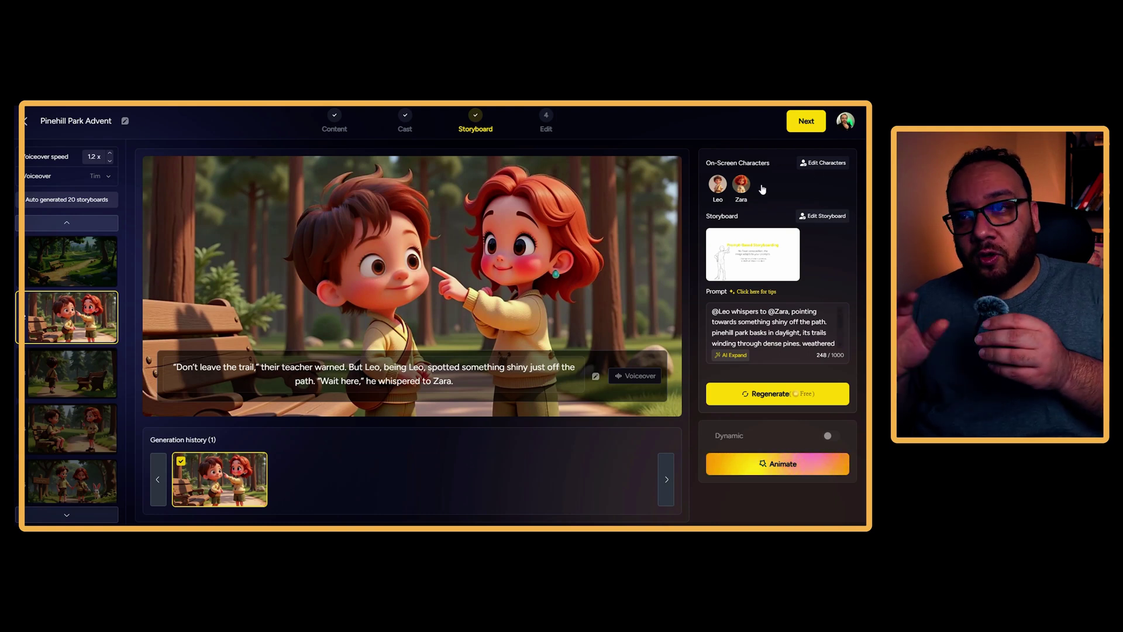
pyautogui.click(75, 385)
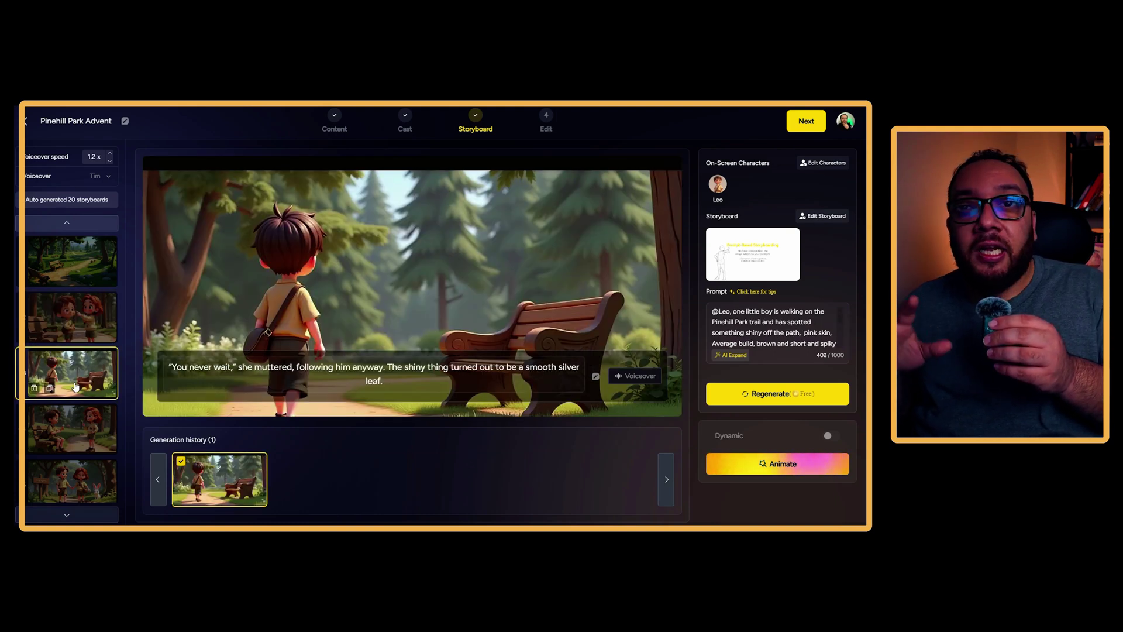
pyautogui.click(76, 415)
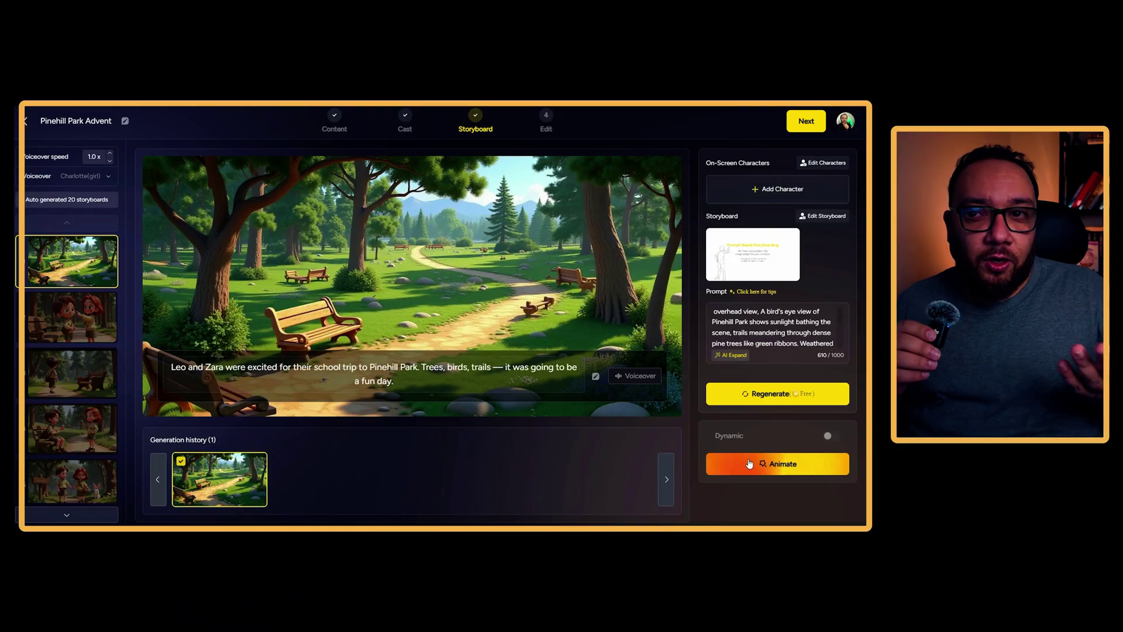
# Open the opening scene's Animate dialog offering Lip Sync, Animate Pro, Runway and Hailuo AI
pyautogui.click(753, 462)
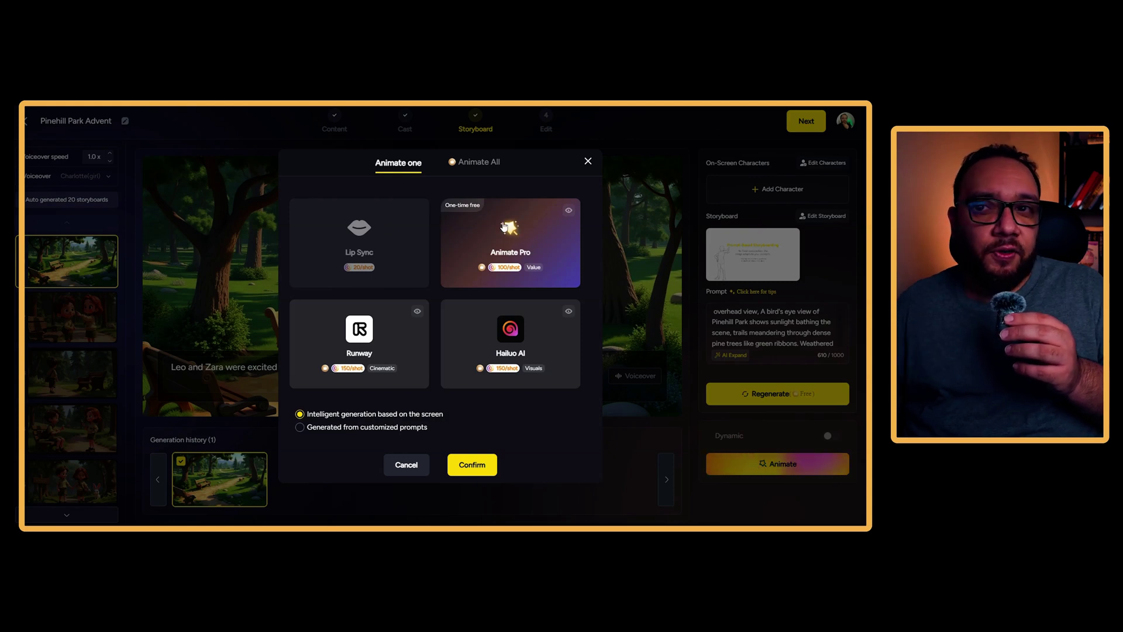
# Animate the opening park scene from custom prompts with the Animate Pro model
pyautogui.click(358, 430)
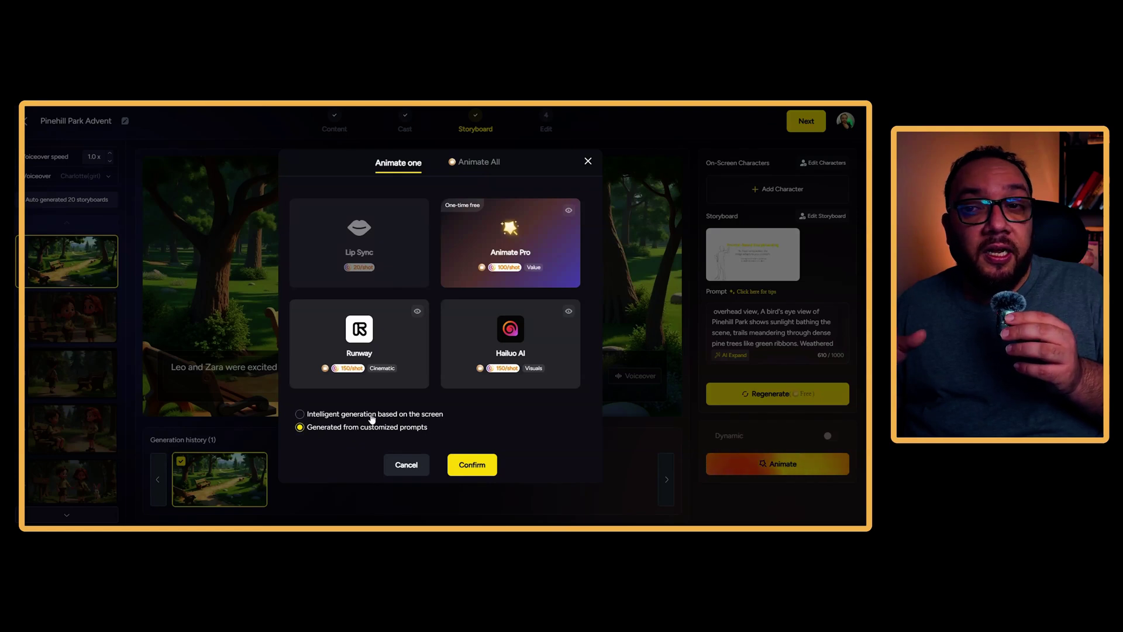
pyautogui.click(512, 234)
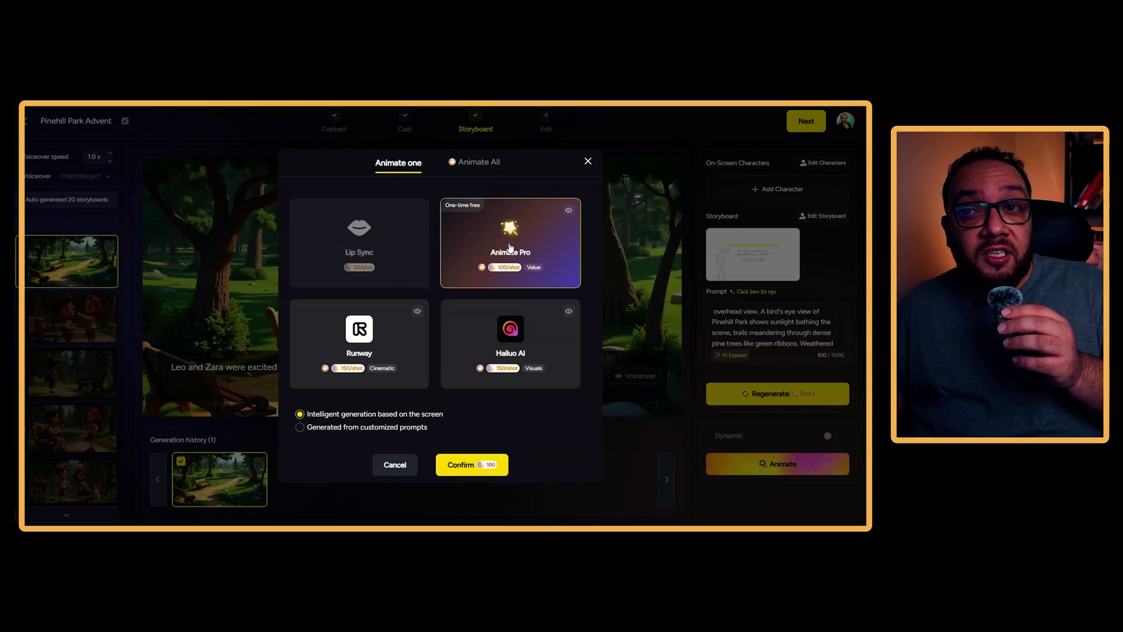
pyautogui.click(459, 466)
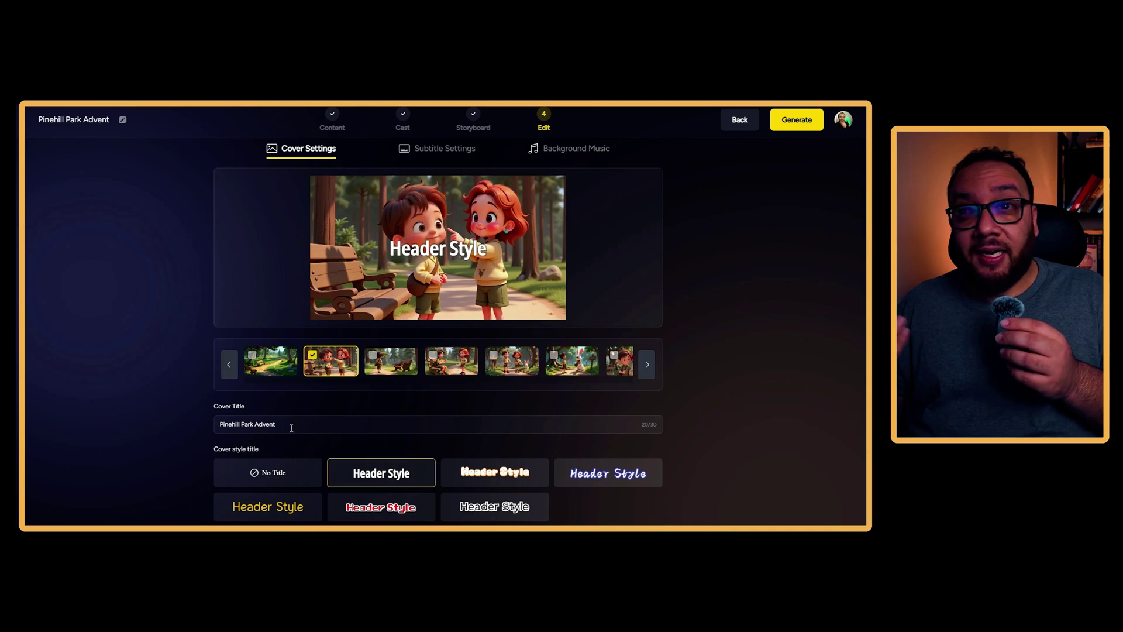
# Choose No Title for the cover and bring up the Background Music options under Subtitle Settings
pyautogui.click(270, 473)
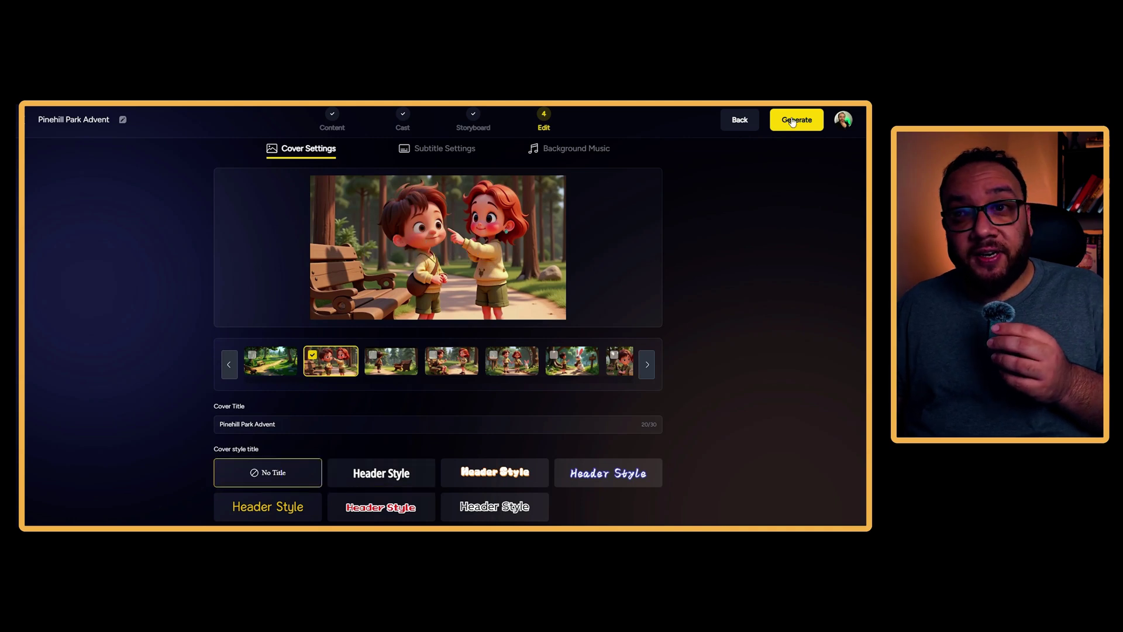
pyautogui.click(444, 149)
pyautogui.click(579, 149)
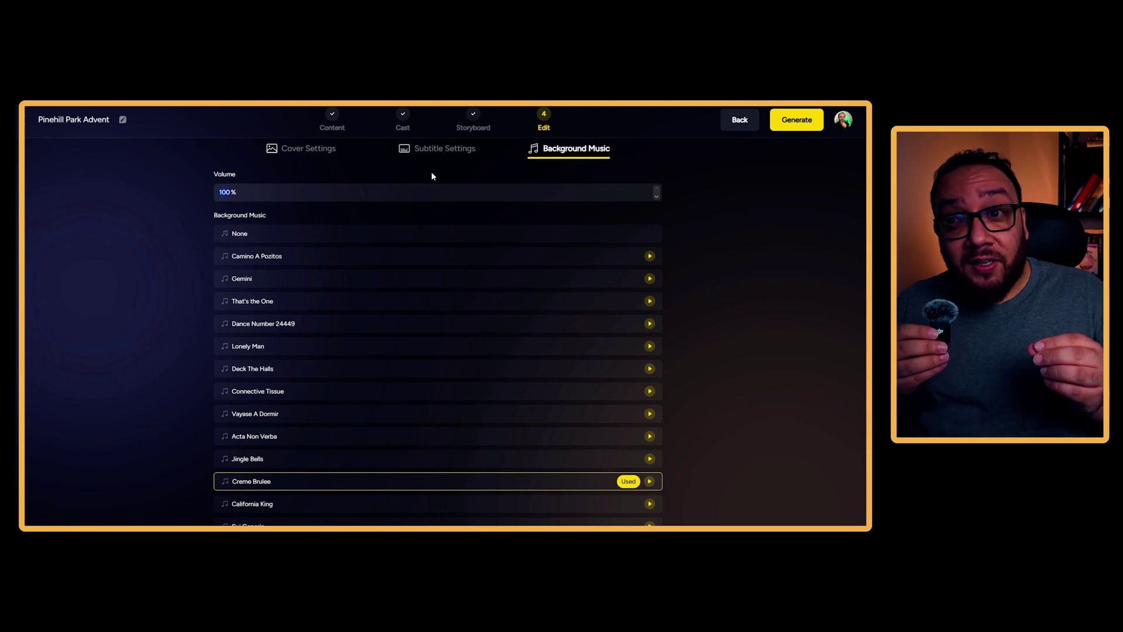
# Set music volume to 20%, preview the Slack Lyfe track, and generate the final Pinehill Park video
pyautogui.write('20')
pyautogui.scroll(-5, 622, 411)
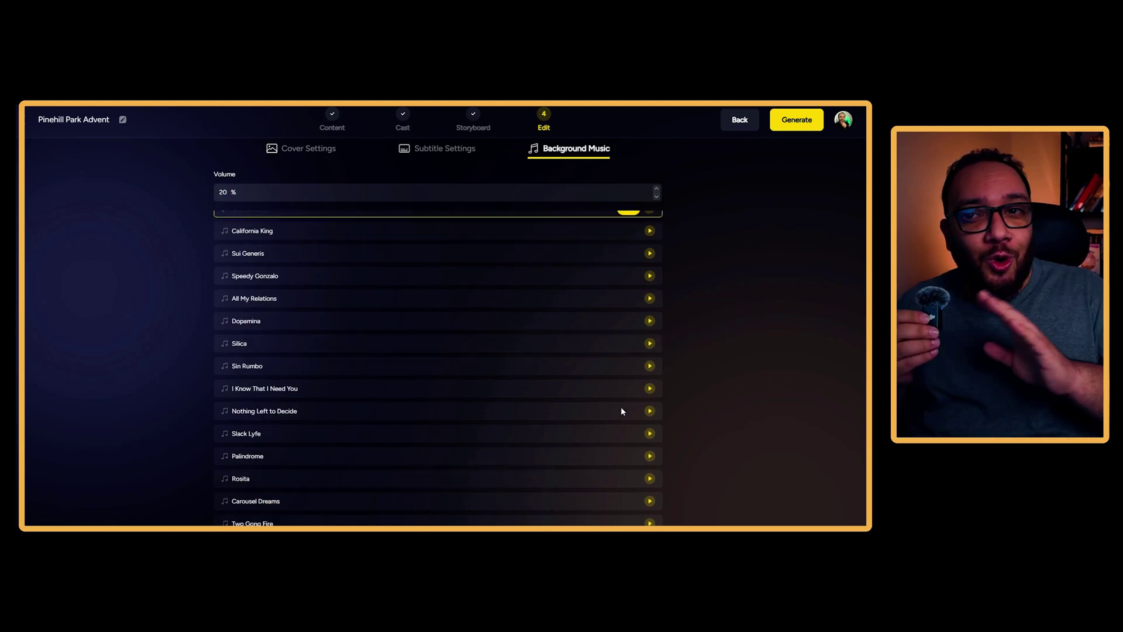
pyautogui.scroll(-2, 621, 412)
pyautogui.click(649, 347)
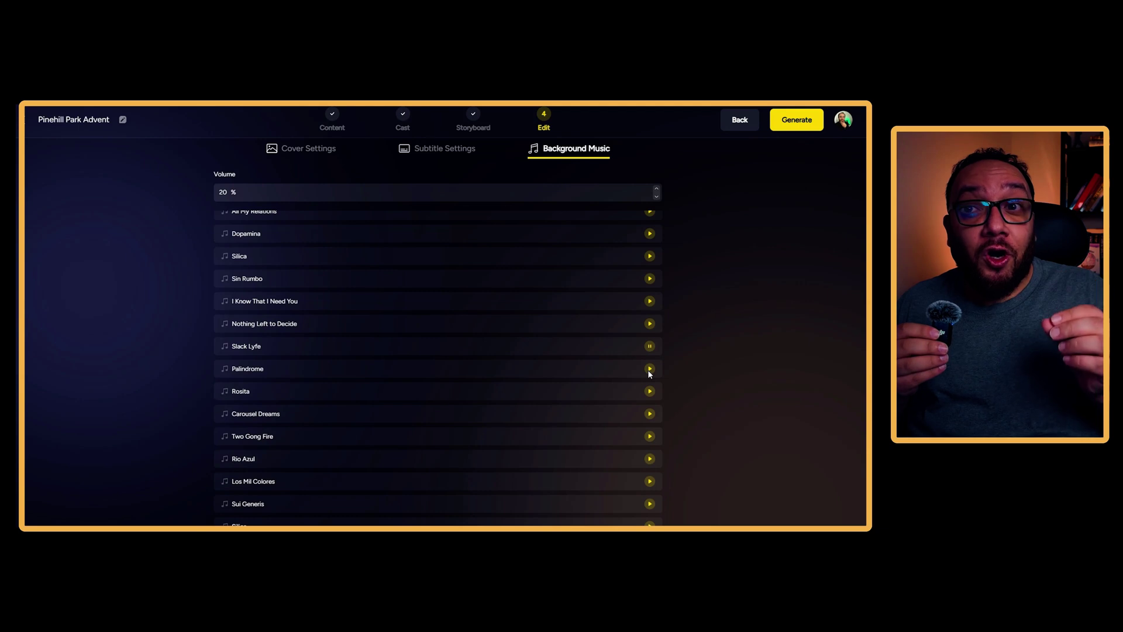
pyautogui.click(797, 120)
pyautogui.click(462, 379)
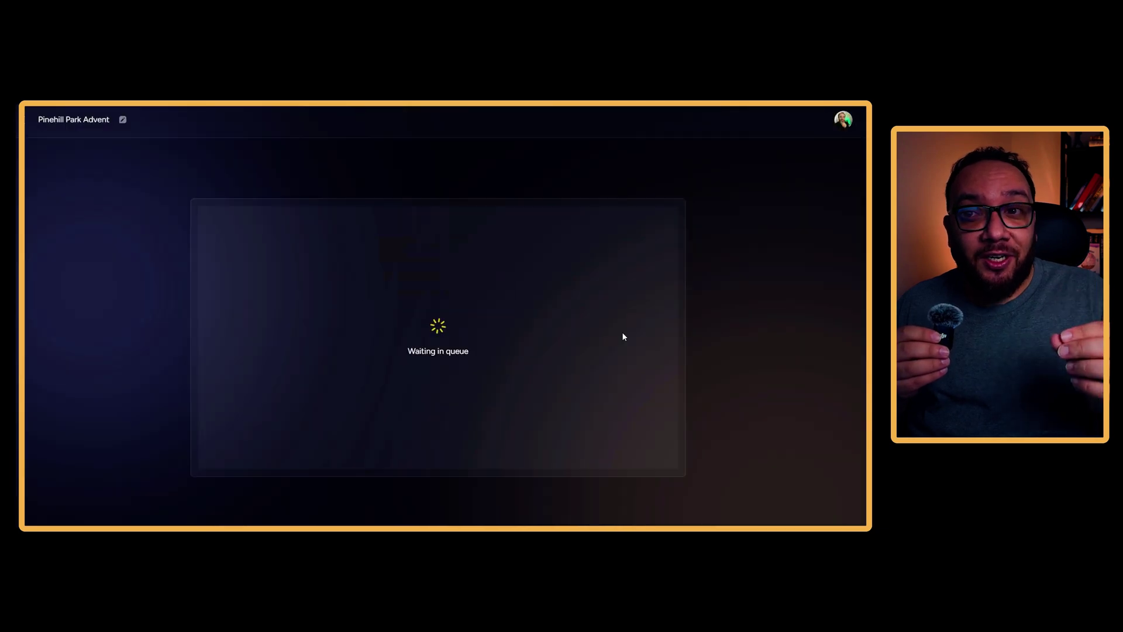